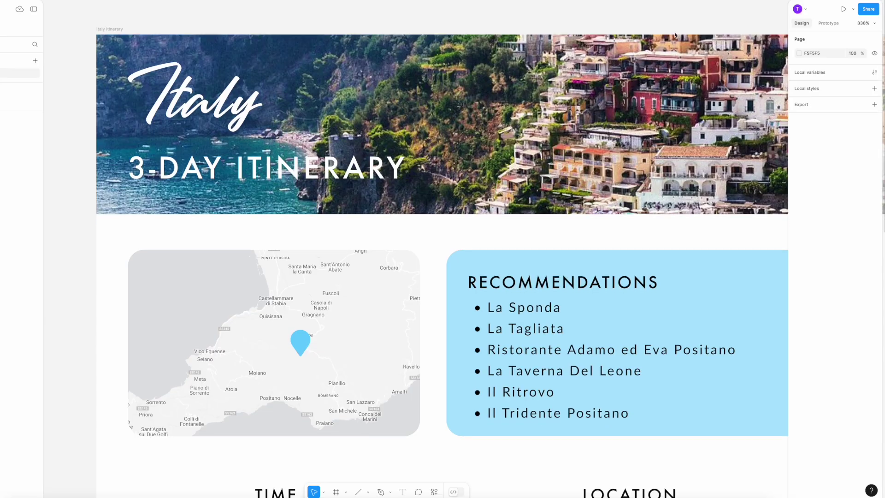
# - Examine the finished Italy itinerary from its header and map down through the three-day schedule
pyautogui.scroll(-10, 674, 34)
pyautogui.scroll(-10, 674, 34)
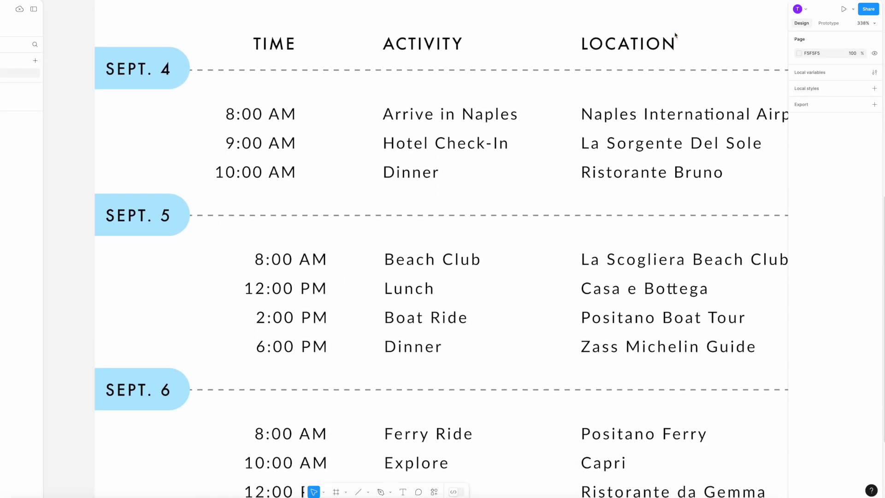
pyautogui.scroll(2, 674, 34)
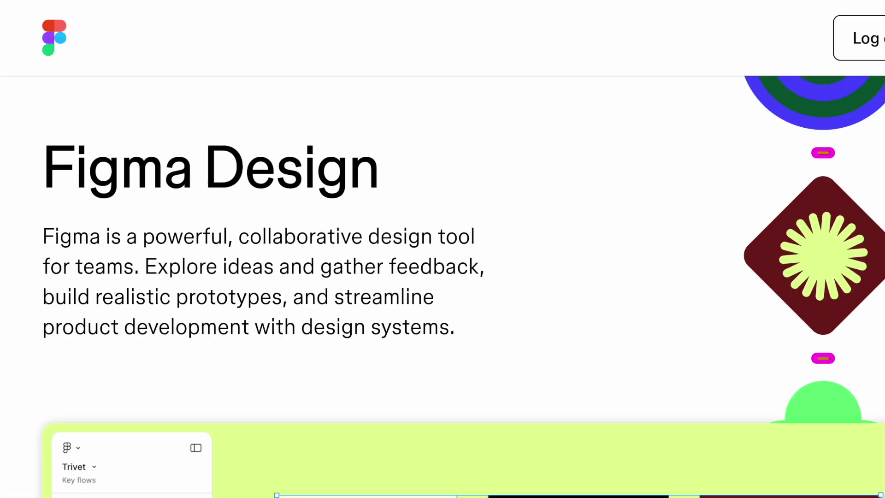
pyautogui.scroll(-6, 461, 286)
pyautogui.scroll(-6, 460, 285)
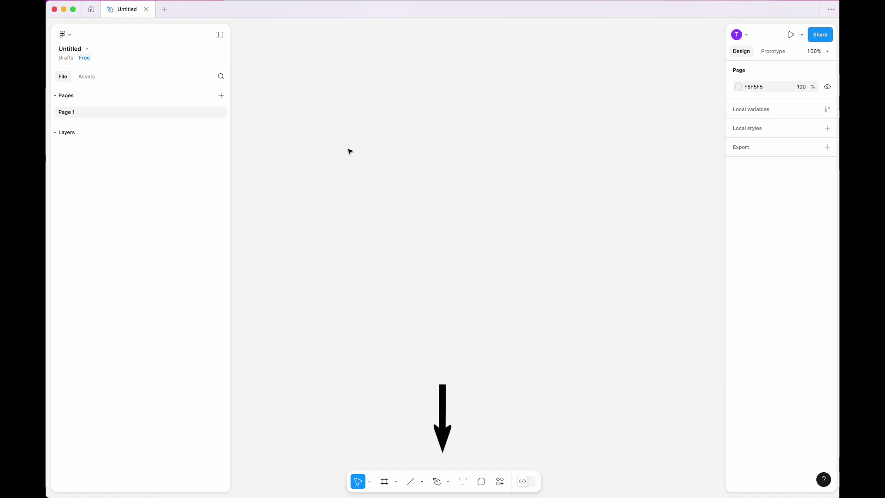
# - Create a new frame from the Letter paper preset (612×792)
pyautogui.click(395, 482)
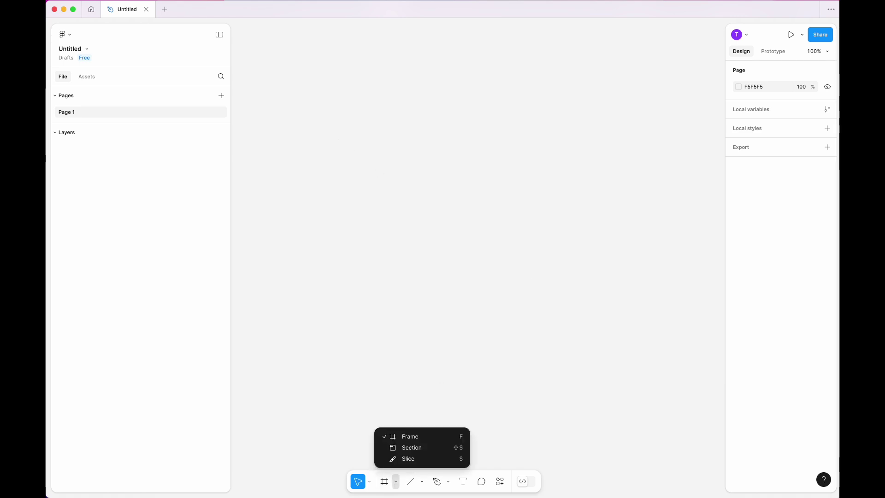
pyautogui.click(415, 437)
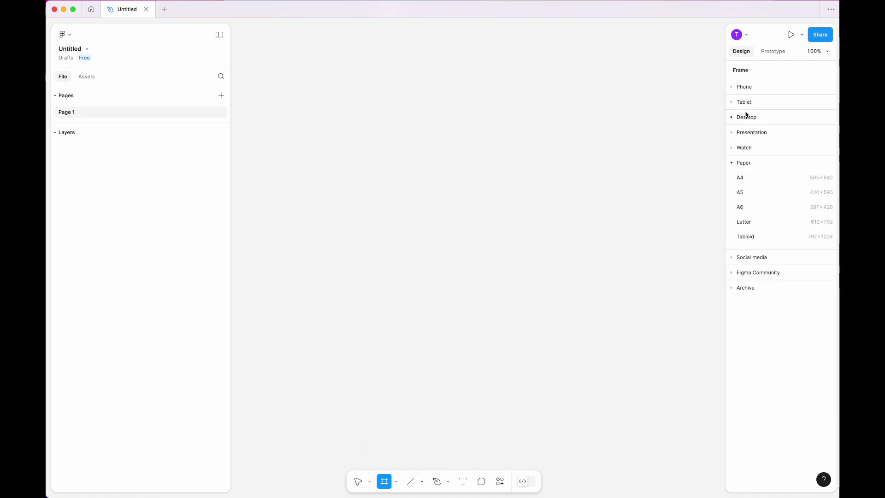
pyautogui.click(732, 88)
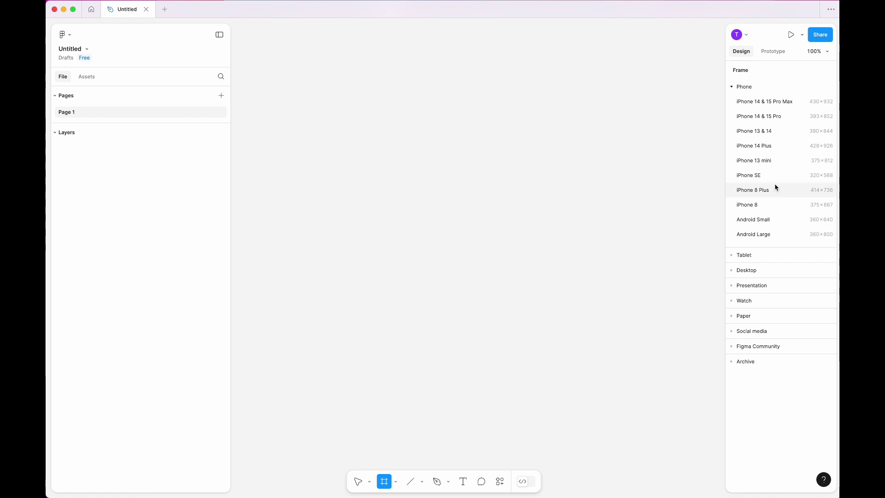
pyautogui.click(736, 272)
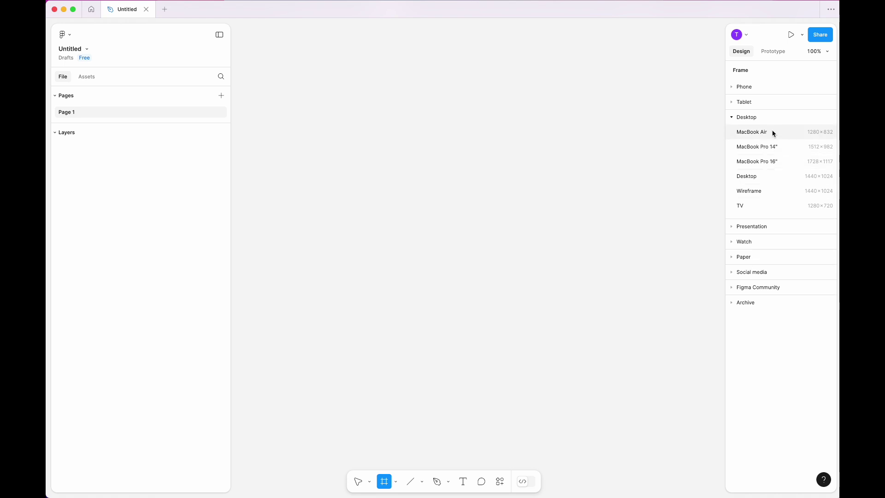
pyautogui.click(745, 256)
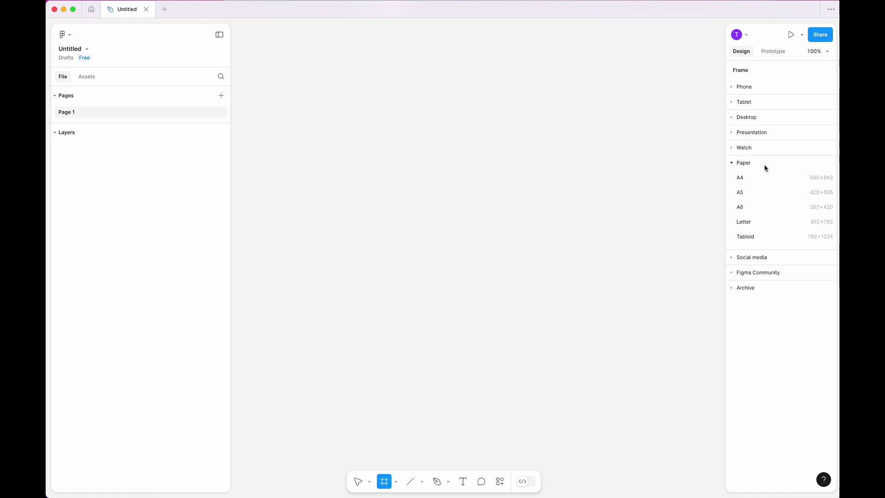
pyautogui.click(762, 221)
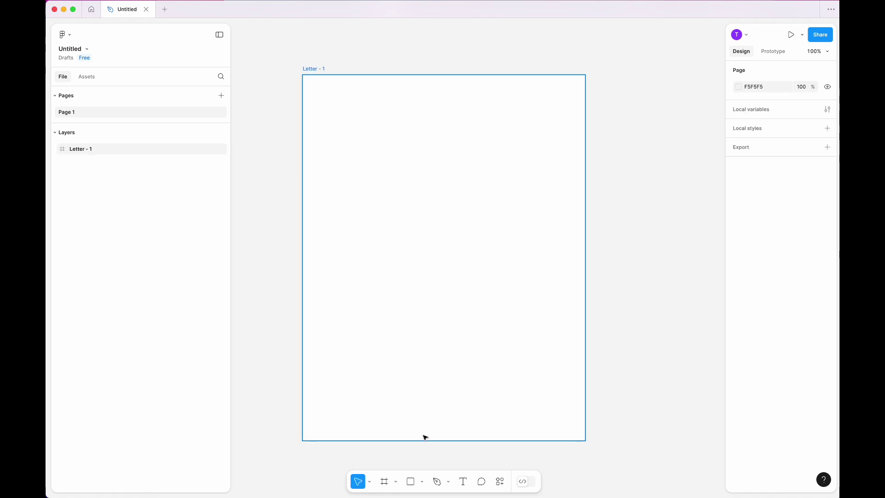
# - Draw a full-width rectangle across the frame's upper edge and two side-by-side rectangles, about 253×153, beneath it
pyautogui.click(422, 482)
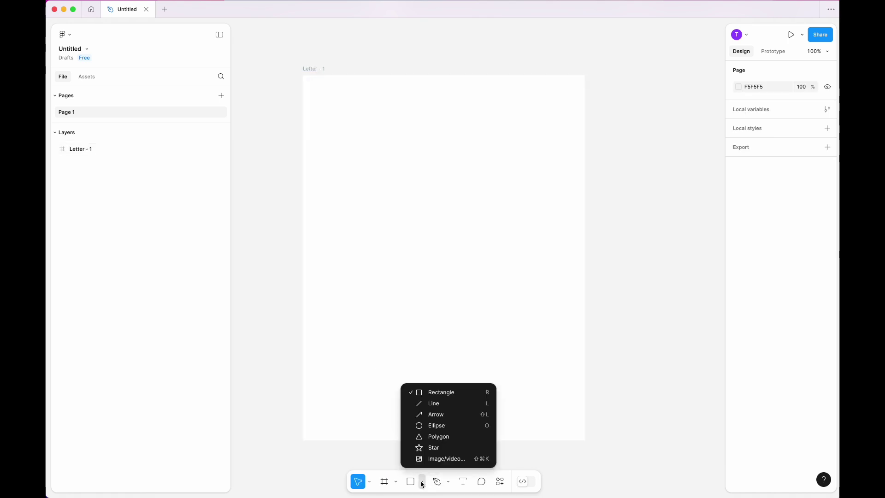
pyautogui.click(437, 394)
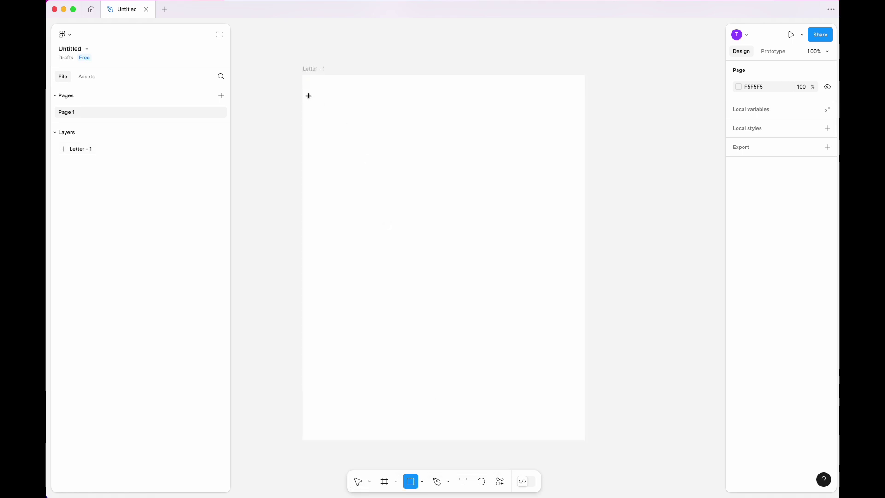
pyautogui.moveTo(309, 95); pyautogui.dragTo(537, 154)
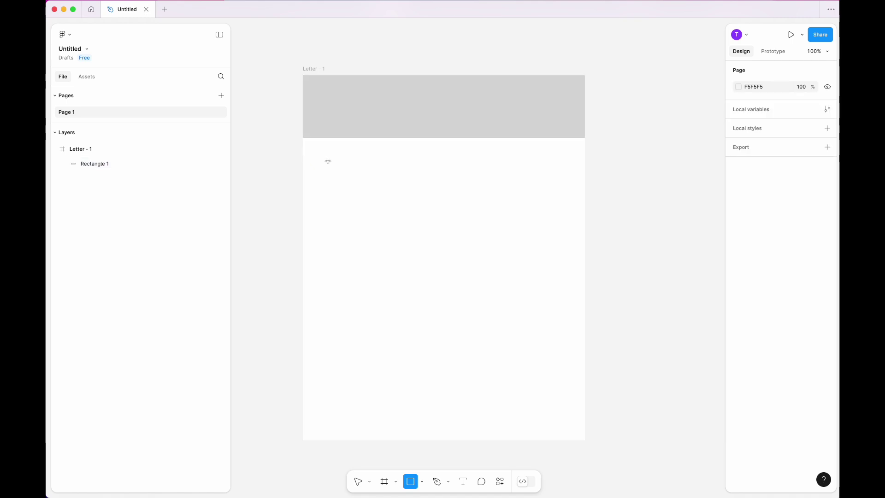
pyautogui.moveTo(328, 161); pyautogui.dragTo(528, 215)
pyautogui.click(532, 287)
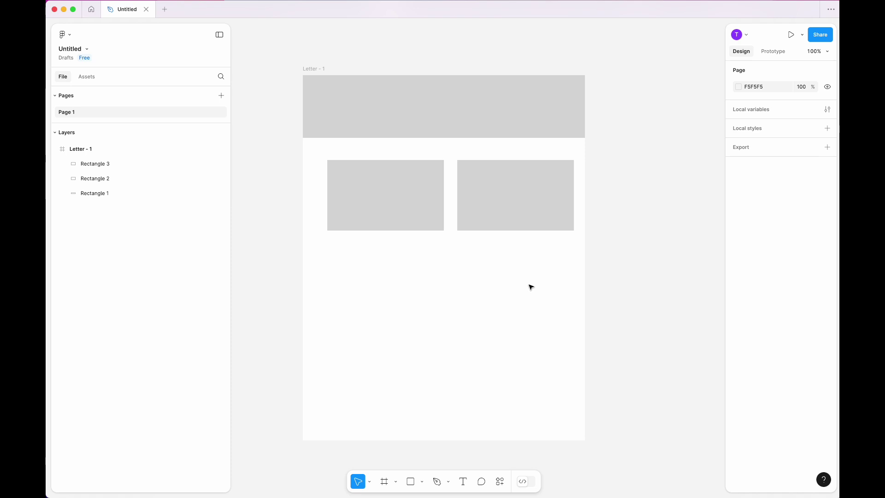
# - Check the lower-left rectangle's spacing, move it to X 24, Y 160, and widen and align the rectangle beside it
pyautogui.click(413, 212)
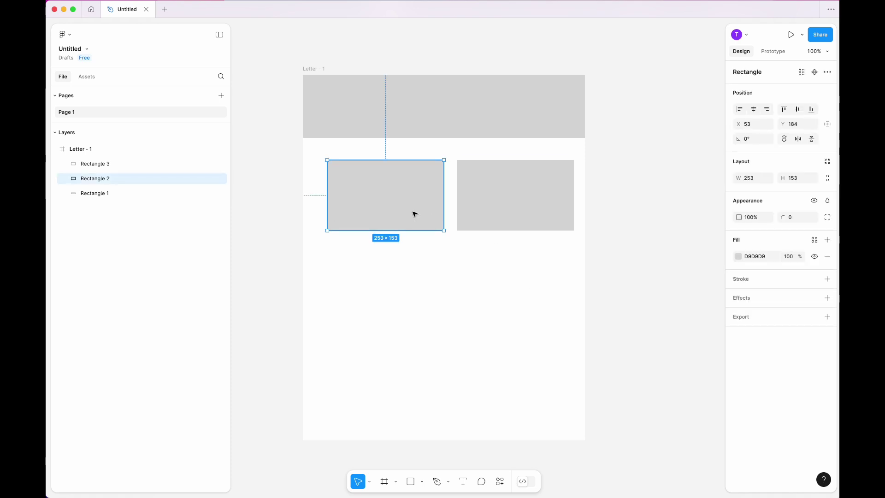
pyautogui.press('alt')
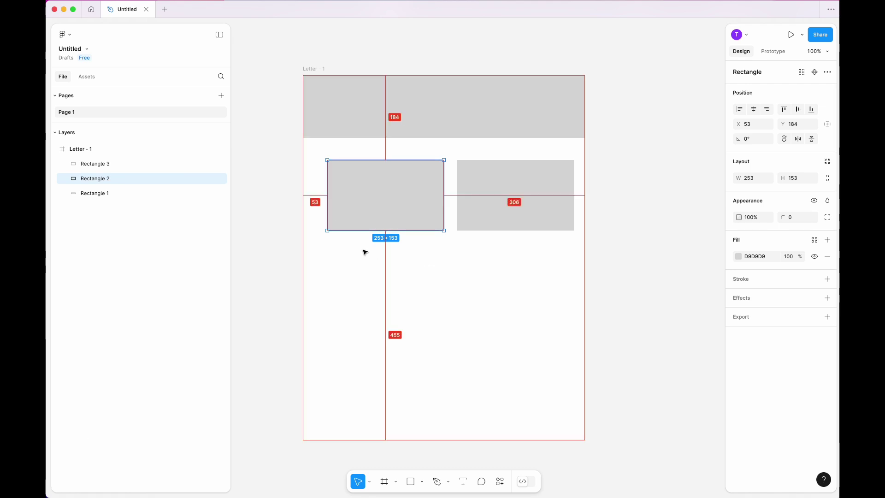
pyautogui.moveTo(521, 215)
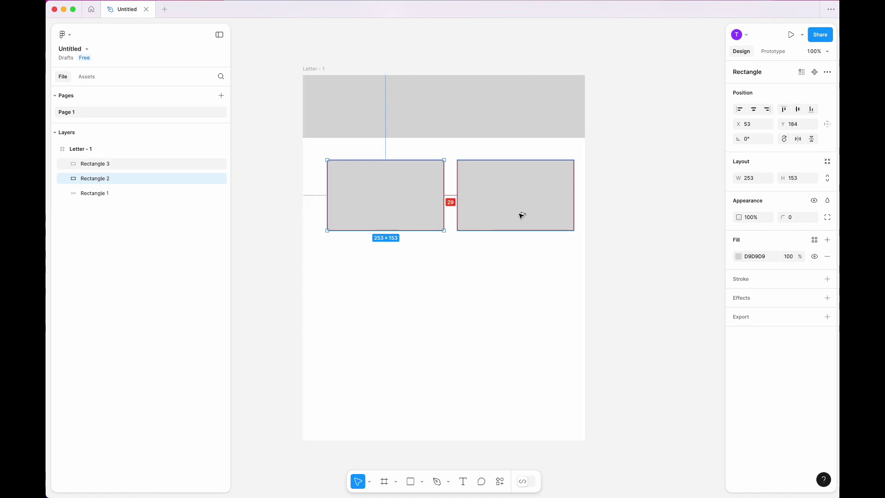
pyautogui.hotkey('shift', 'Left')
pyautogui.hotkey('shift', 'Left')
pyautogui.hotkey('shift', 'Left')
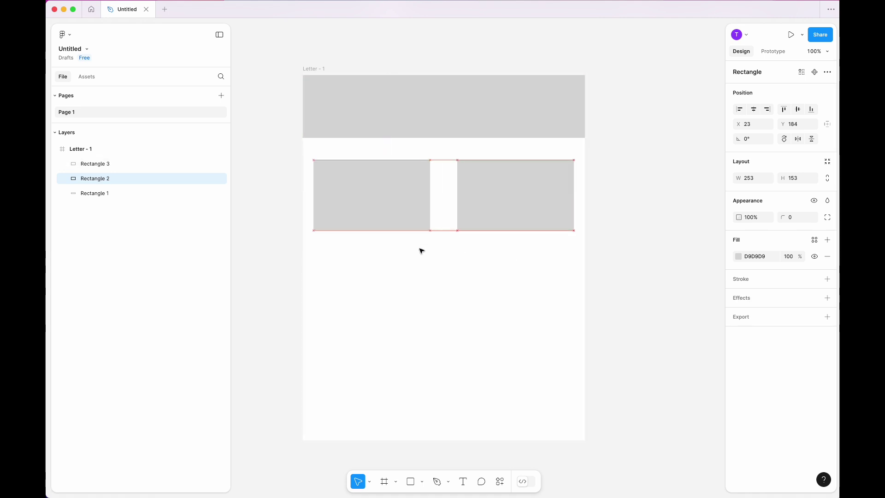
pyautogui.press('Right')
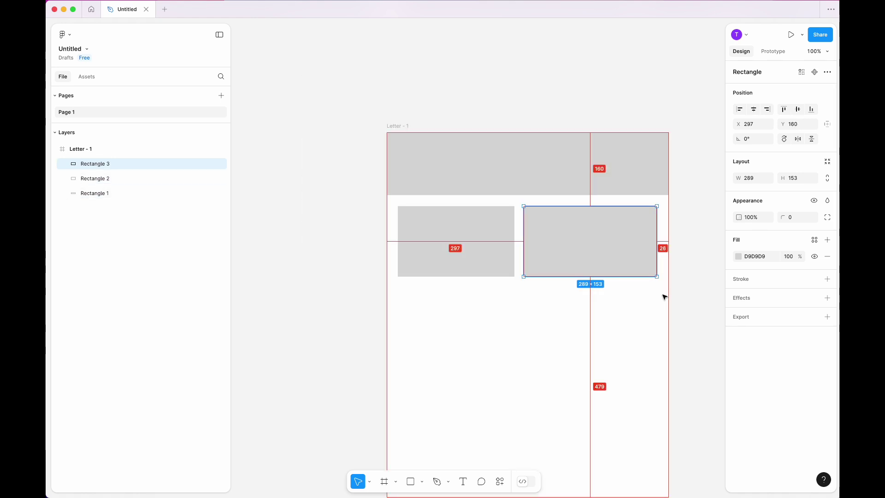
pyautogui.click(661, 299)
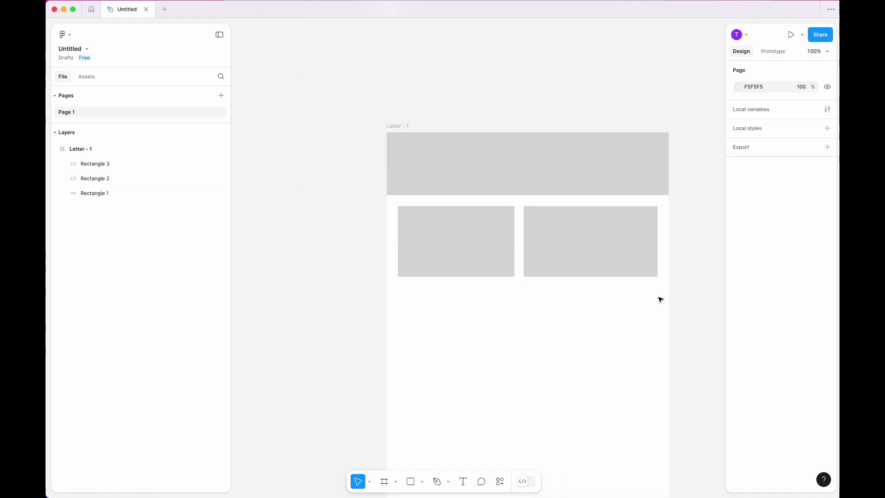
# - Add the text "Italy" in the empty area below the rectangles, in Lil Johnny PERSONAL USE ONLY at size 42
pyautogui.hscroll(3, 507, 352)
pyautogui.hscroll(-2, 498, 354)
pyautogui.scroll(-2, 495, 357)
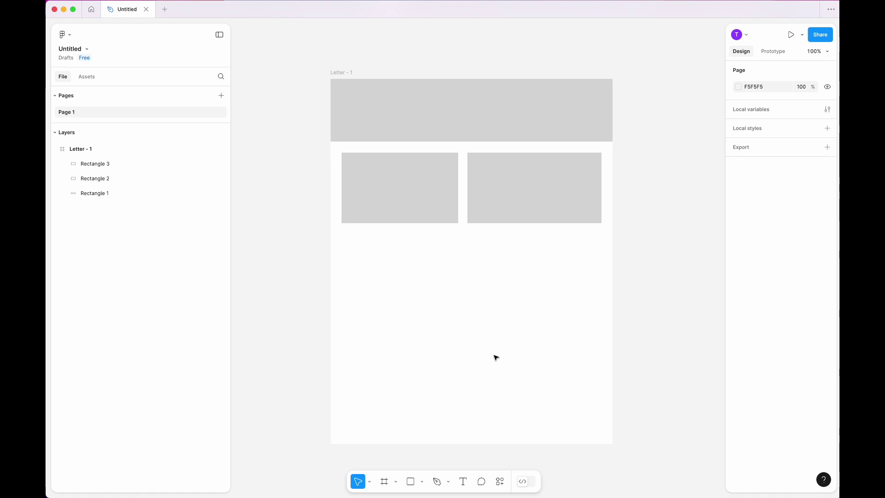
pyautogui.click(463, 482)
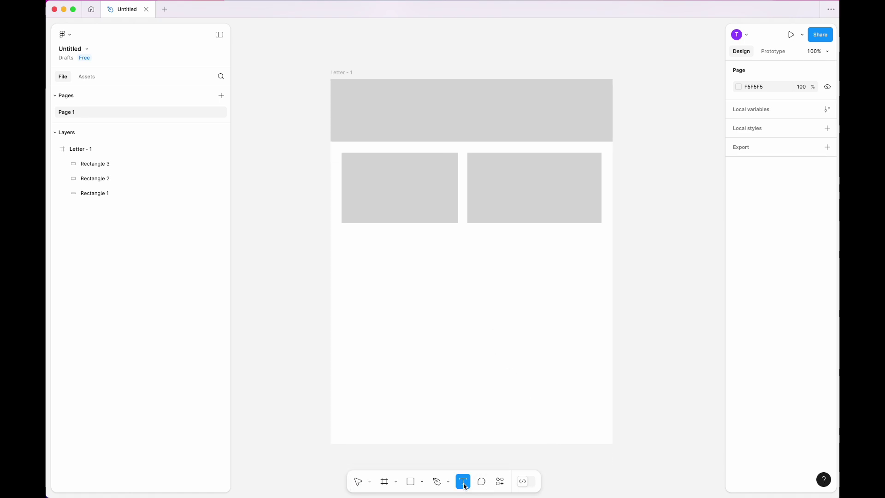
pyautogui.click(418, 289)
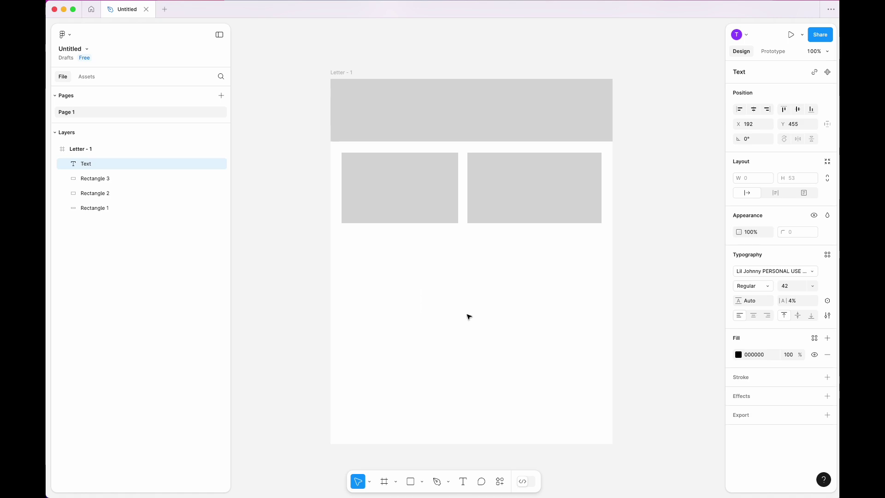
pyautogui.write('Italy')
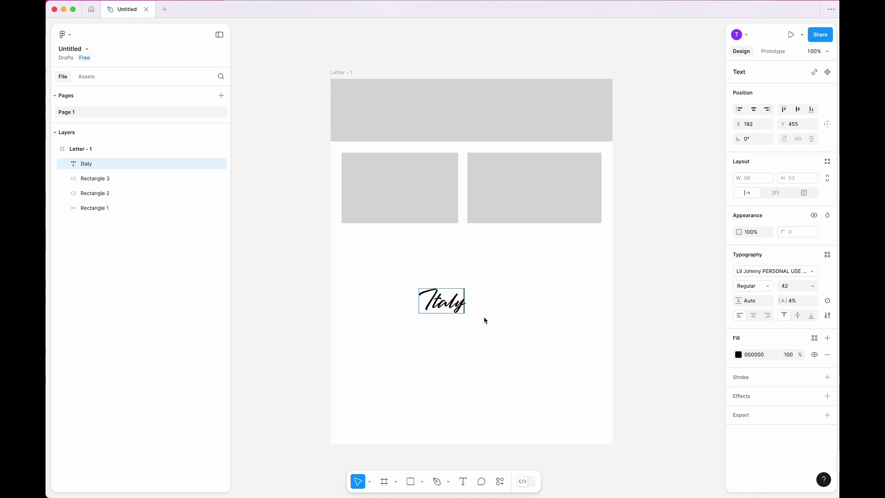
pyautogui.press('Escape')
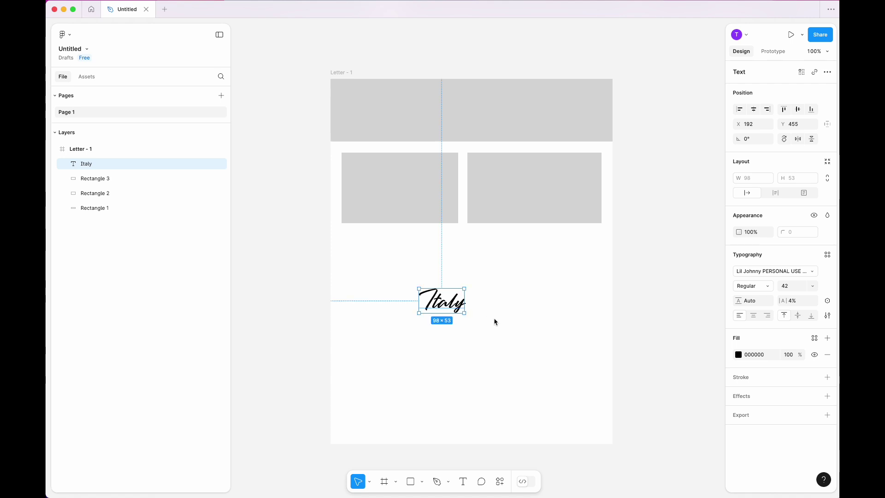
# - Preview other fonts on the "Italy" text and try Lovers Quarrel
pyautogui.click(765, 271)
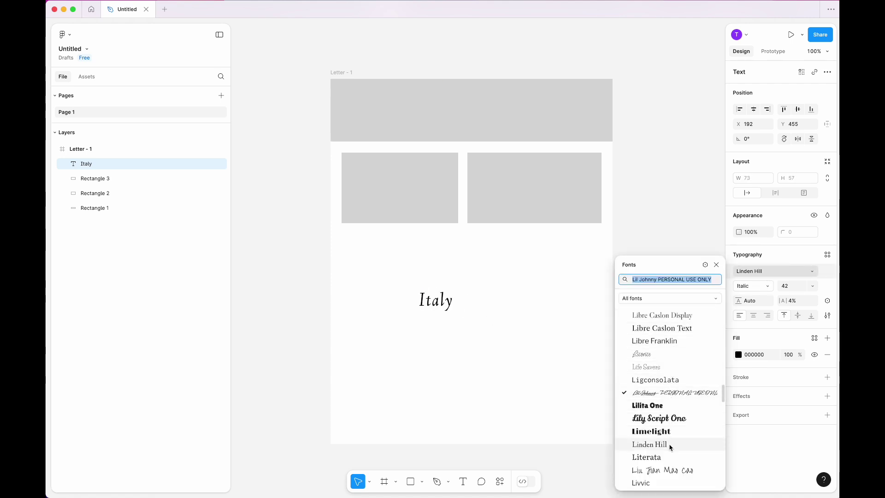
pyautogui.scroll(-3, 671, 468)
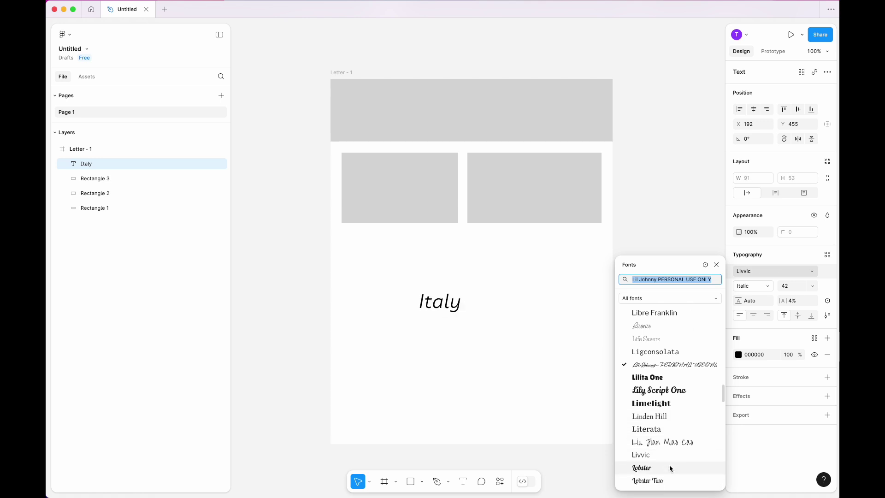
pyautogui.scroll(-6, 670, 468)
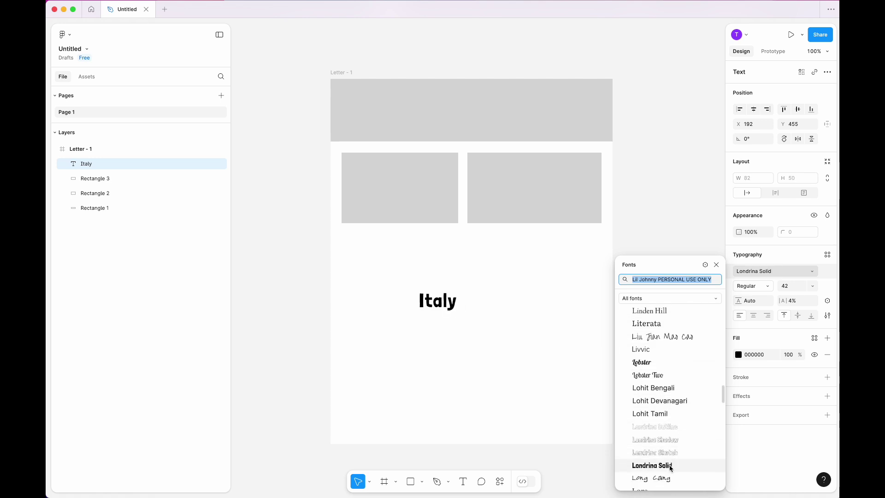
pyautogui.scroll(-3, 668, 465)
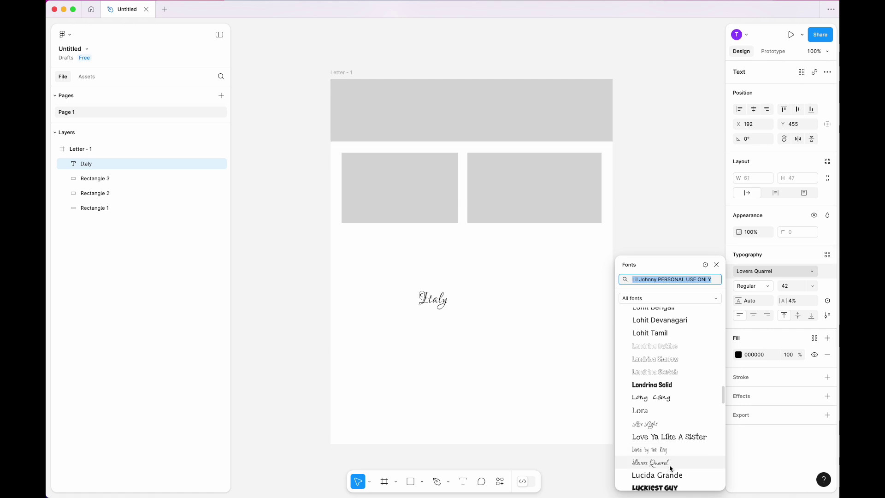
pyautogui.click(670, 468)
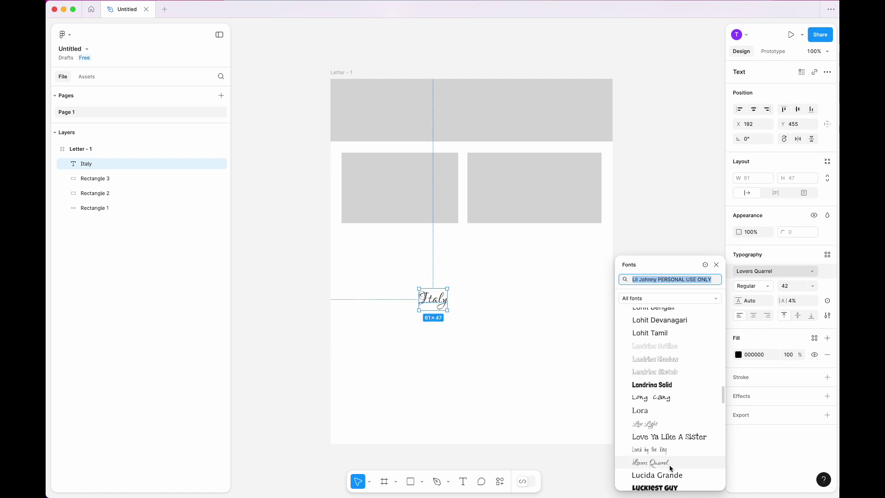
pyautogui.press('Return')
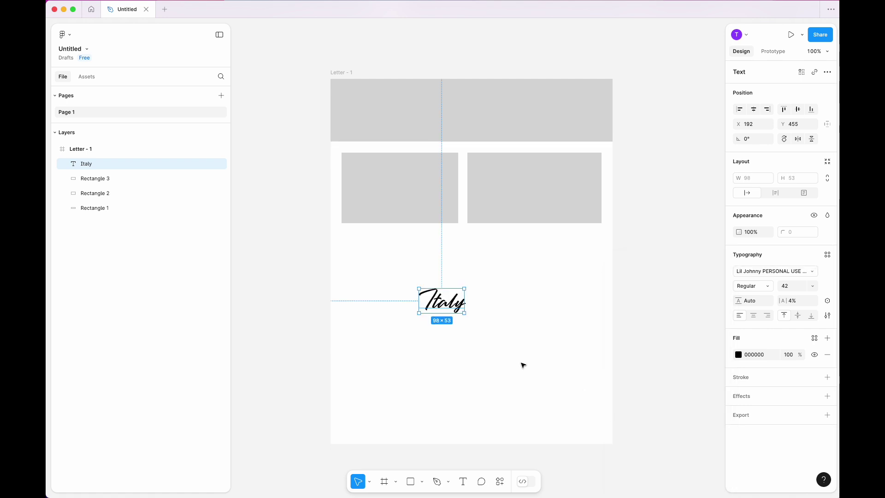
# - Add the text "3 DAY ITINERARY" below "Italy" in the Futura font and set its size to 22
pyautogui.click(505, 350)
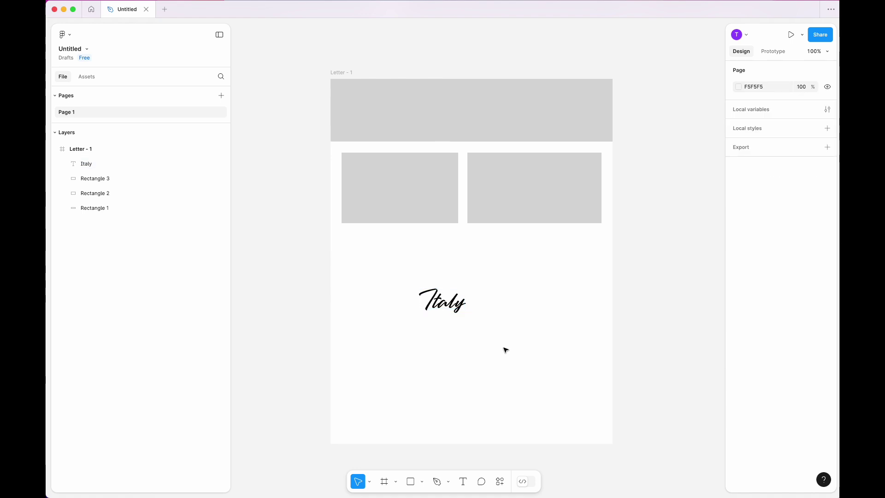
pyautogui.click(774, 271)
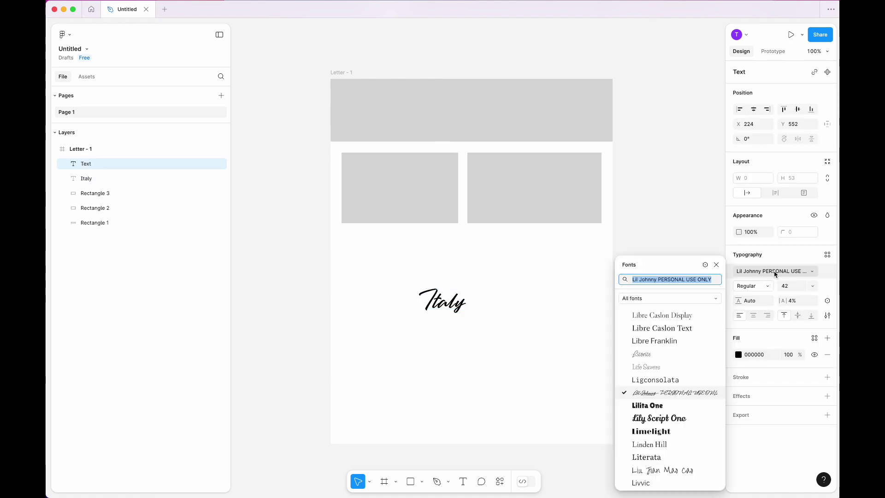
pyautogui.write('futu')
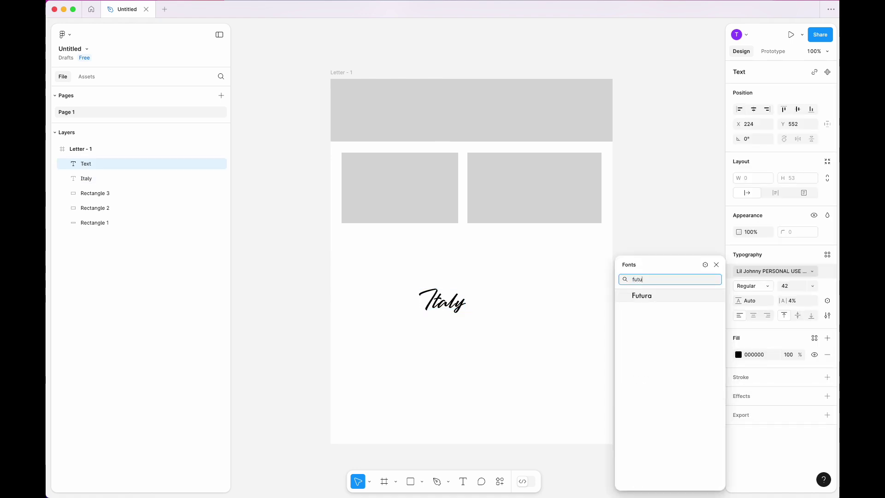
pyautogui.click(674, 297)
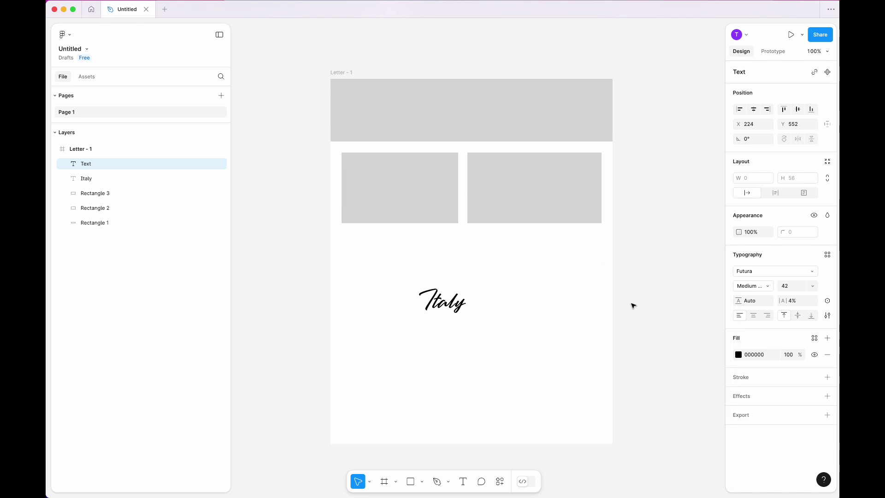
pyautogui.write('3 DAY ITINERARY')
pyautogui.press('Escape')
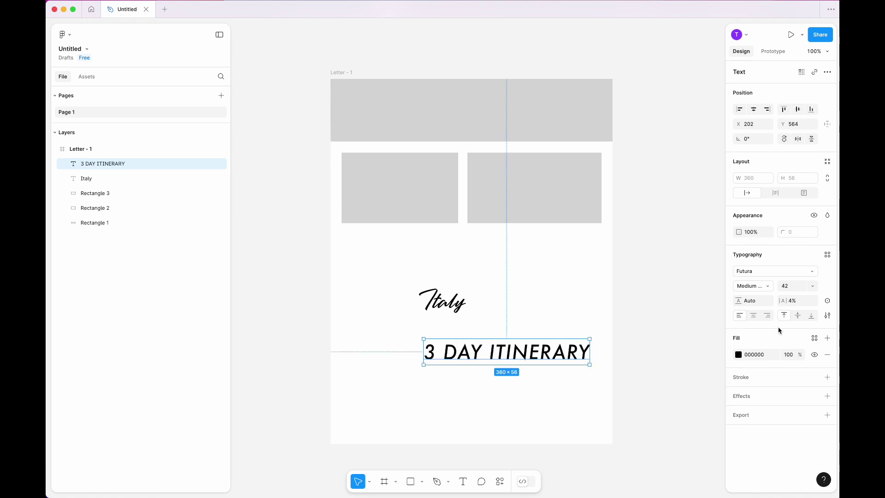
pyautogui.click(791, 289)
pyautogui.press('Return')
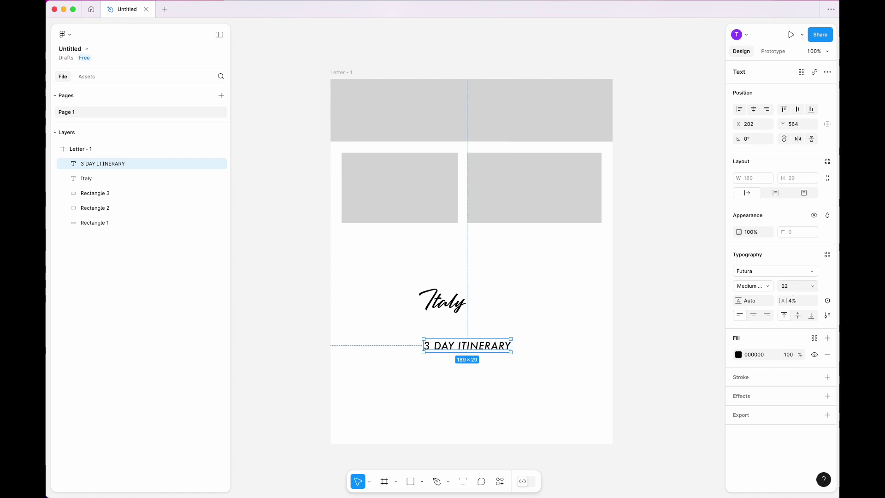
# - Set the "3-DAY ITINERARY" text to Medium style and move the grouped title into the left part of the header
pyautogui.click(753, 286)
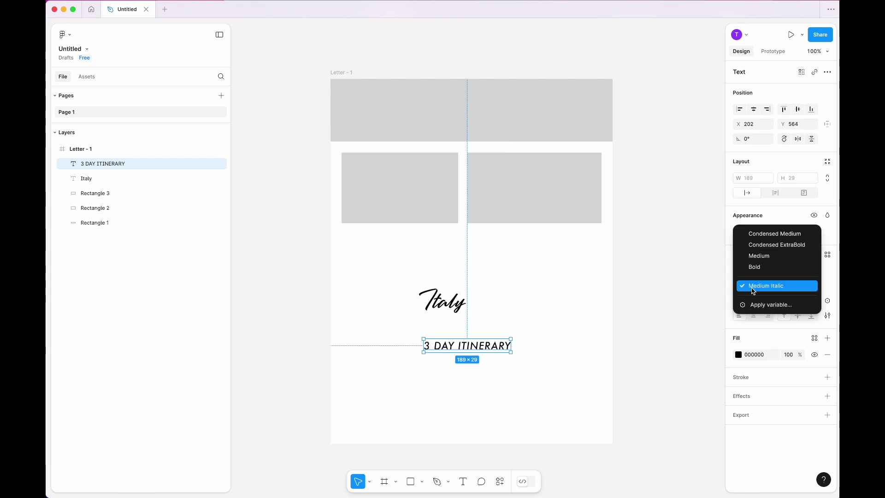
pyautogui.click(760, 255)
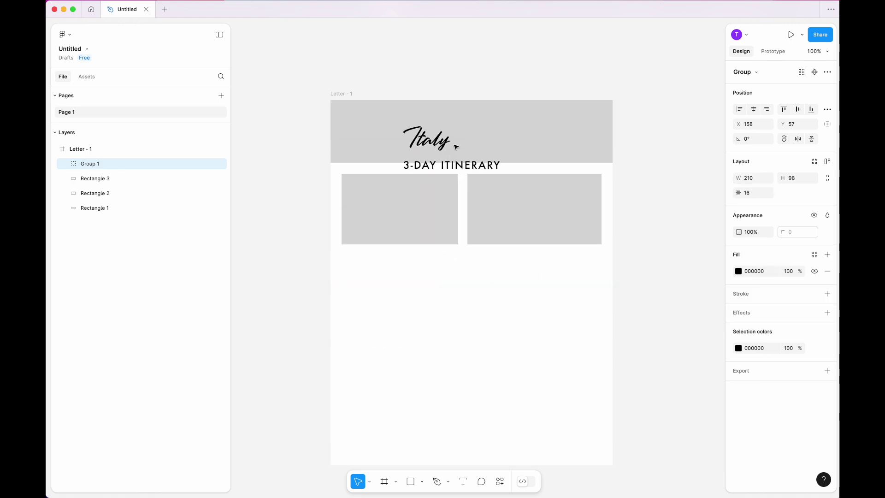
pyautogui.moveTo(458, 142); pyautogui.dragTo(401, 134)
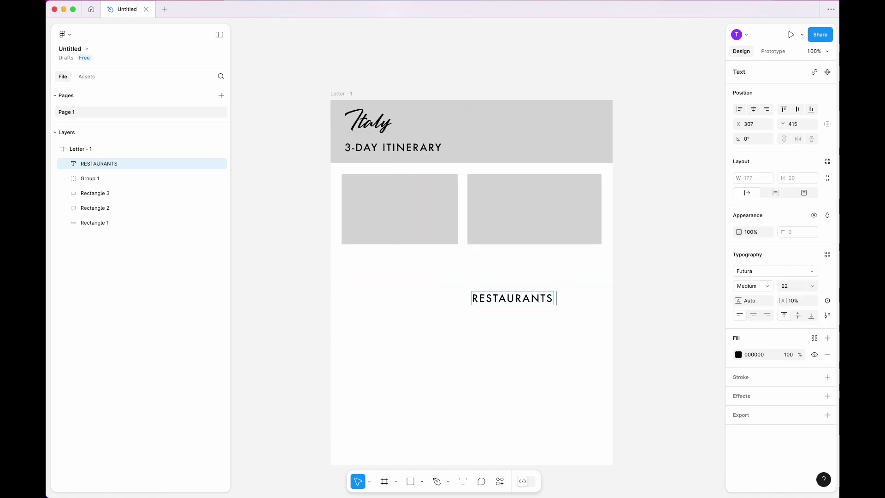
# - Complete the heading "RESTAURANTS RECOMMENDATIONS", set its size to 10 and place it at the top of the right-hand rectangle
pyautogui.write('RECOMMENDATIONS')
pyautogui.press('Escape')
pyautogui.moveTo(544, 300); pyautogui.dragTo(450, 298)
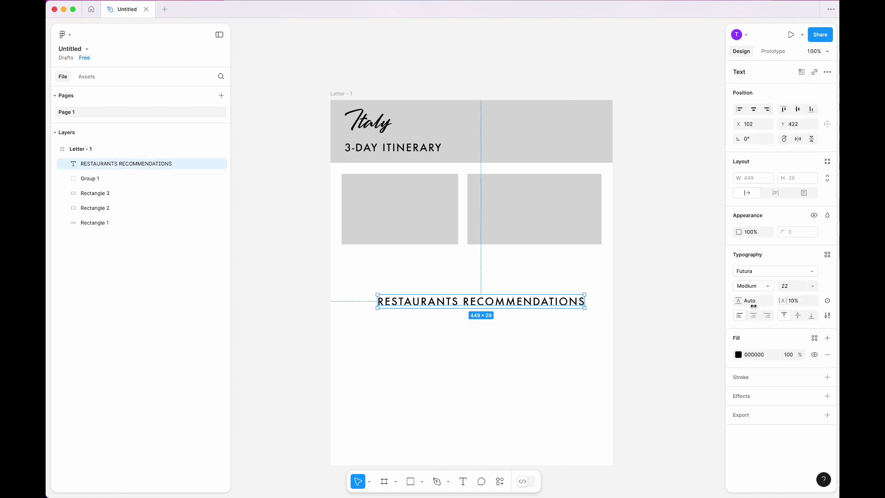
pyautogui.write('10')
pyautogui.press('Return')
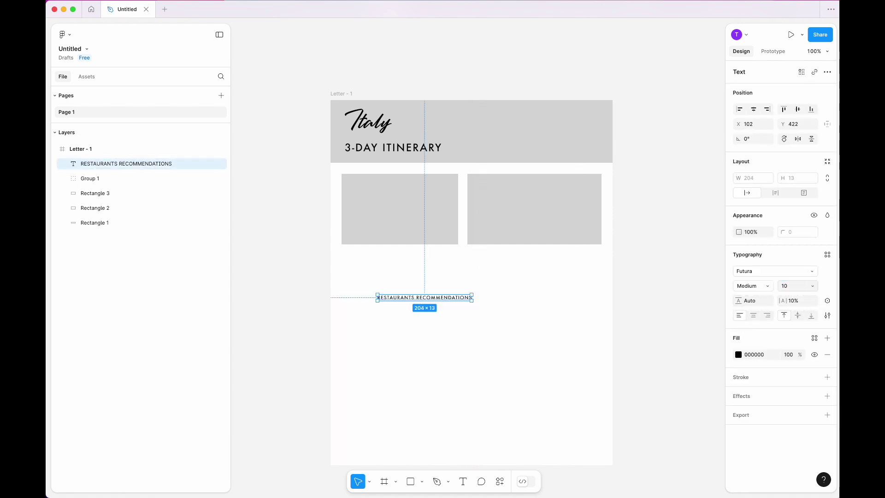
pyautogui.moveTo(428, 298); pyautogui.dragTo(530, 192)
# - Add a bulleted list of restaurants from La Sponda to Il Tridente Positano in Lato, placed below the restaurants heading
pyautogui.press('t')
pyautogui.click(503, 224)
pyautogui.write('La S')
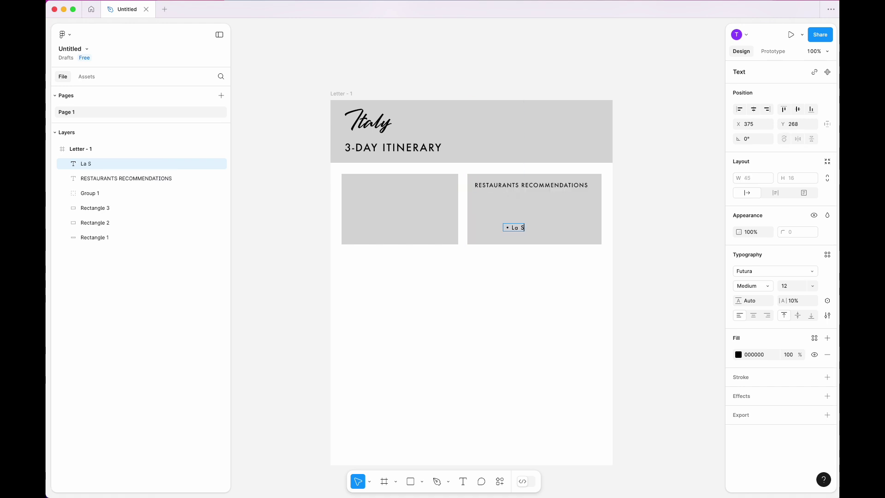
pyautogui.write('ponda')
pyautogui.press('Return')
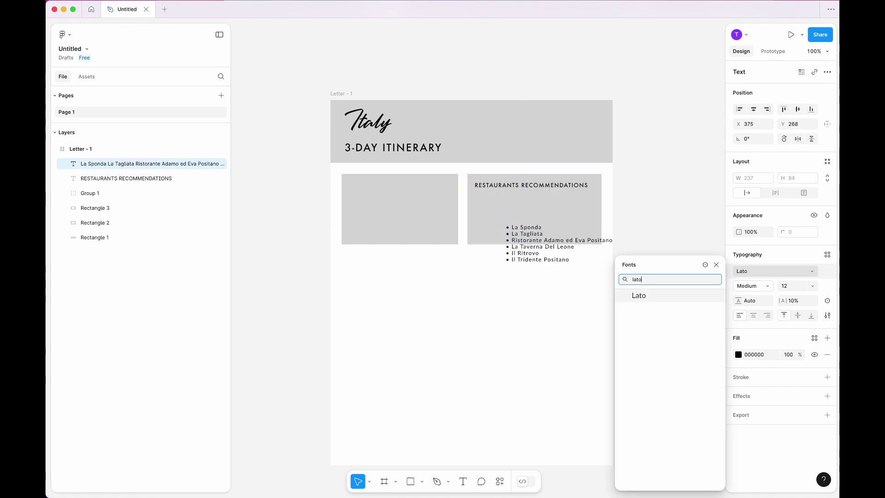
pyautogui.click(670, 294)
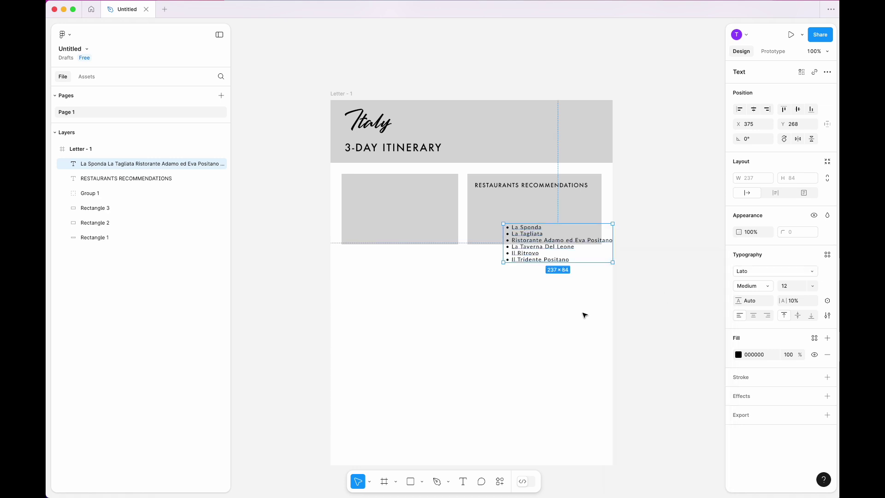
pyautogui.moveTo(534, 260); pyautogui.dragTo(505, 231)
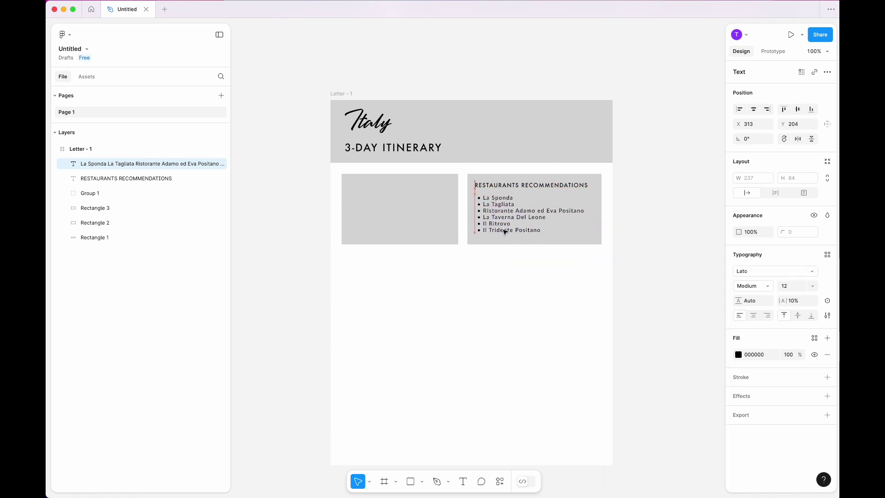
# - Add the text "TIME" in the Futura font in the empty area below the rectangles
pyautogui.press('t')
pyautogui.click(408, 282)
pyautogui.write('TIME')
pyautogui.press('Escape')
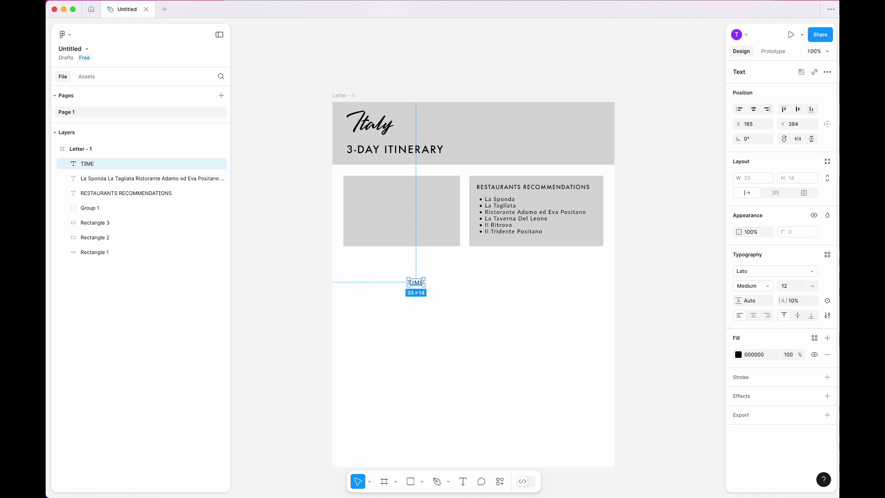
pyautogui.click(762, 275)
pyautogui.write('future')
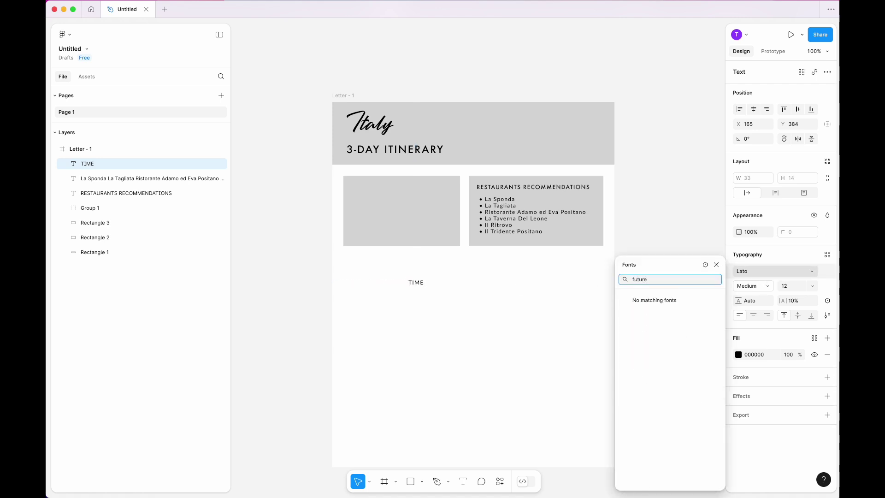
pyautogui.press('BackSpace')
pyautogui.write('a')
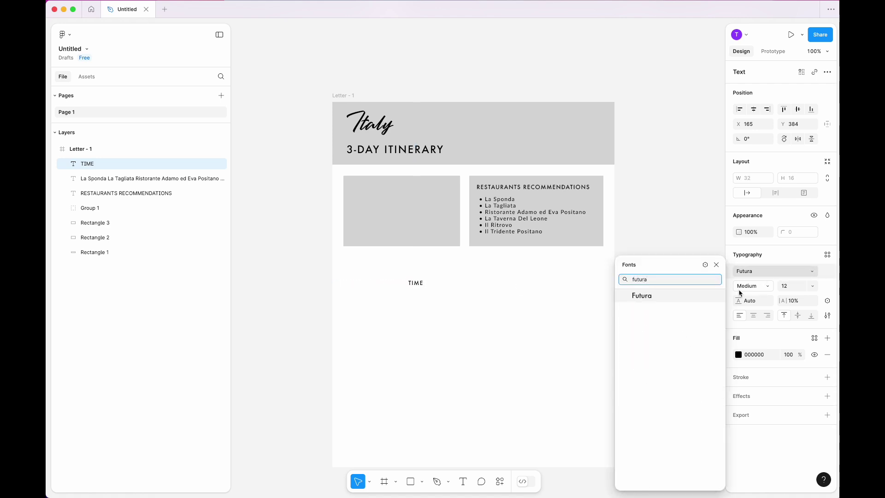
pyautogui.press('Return')
pyautogui.click(433, 305)
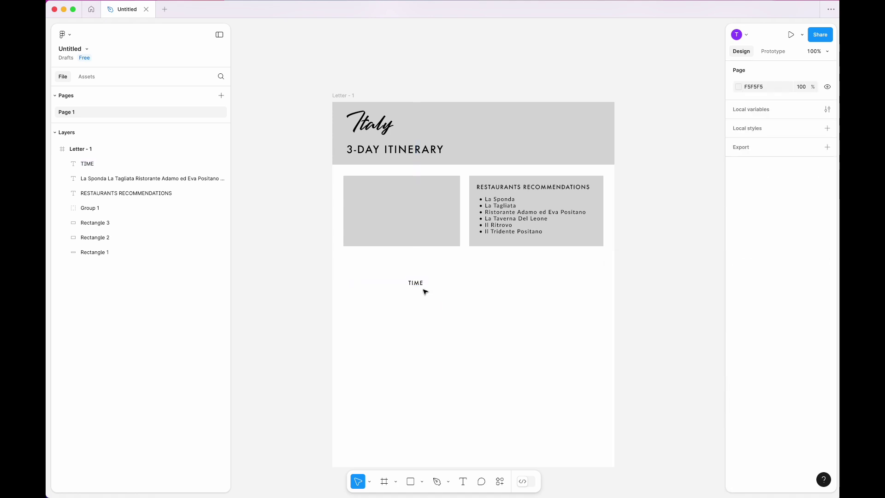
# - Create matching "ACTIVITY" and "LOCATION" headings beside "TIME" and move all three up closer to the rectangles
pyautogui.click(418, 287)
pyautogui.moveTo(418, 288); pyautogui.dragTo(400, 268)
pyautogui.write('ACTIVITY')
pyautogui.press('Escape')
pyautogui.doubleClick(509, 283)
pyautogui.write('LOCATION')
pyautogui.hotkey('shift', 'Up')
pyautogui.hotkey('shift', 'Up')
pyautogui.hotkey('shift', 'Up')
pyautogui.hotkey('shift', 'Up')
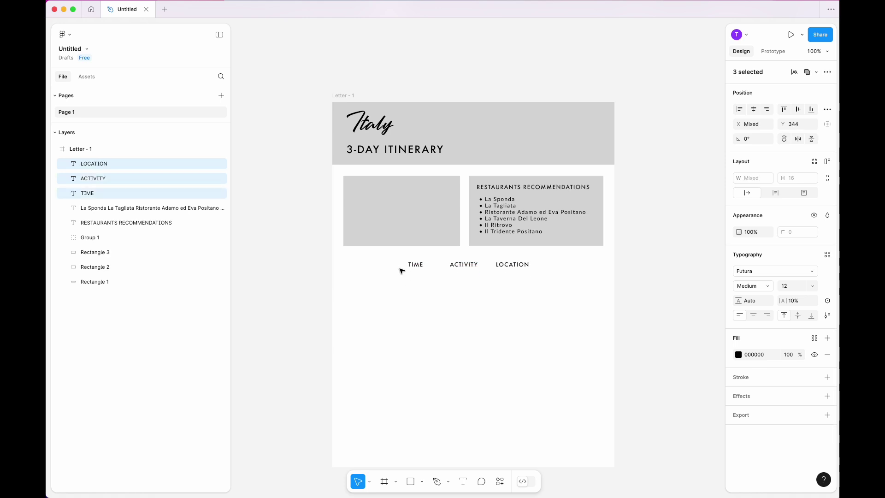
# - Draw a horizontal line about 550 wide across the page below the column headings
pyautogui.click(416, 409)
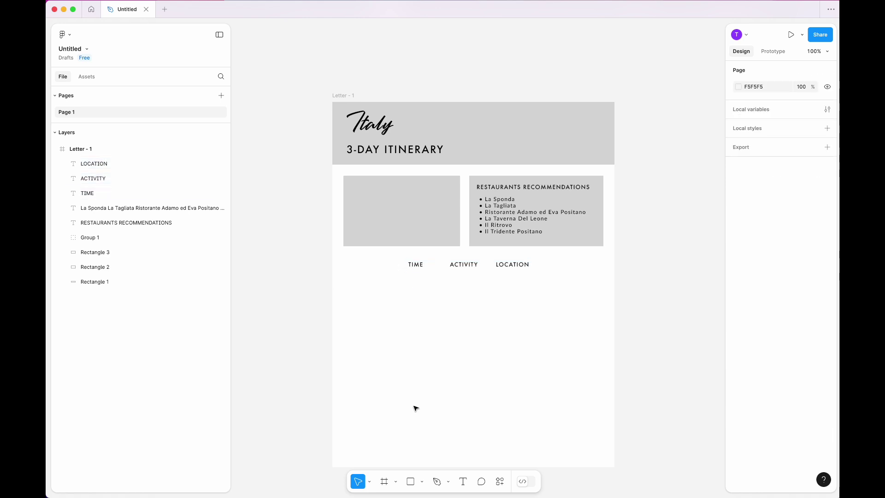
pyautogui.click(424, 484)
pyautogui.click(430, 404)
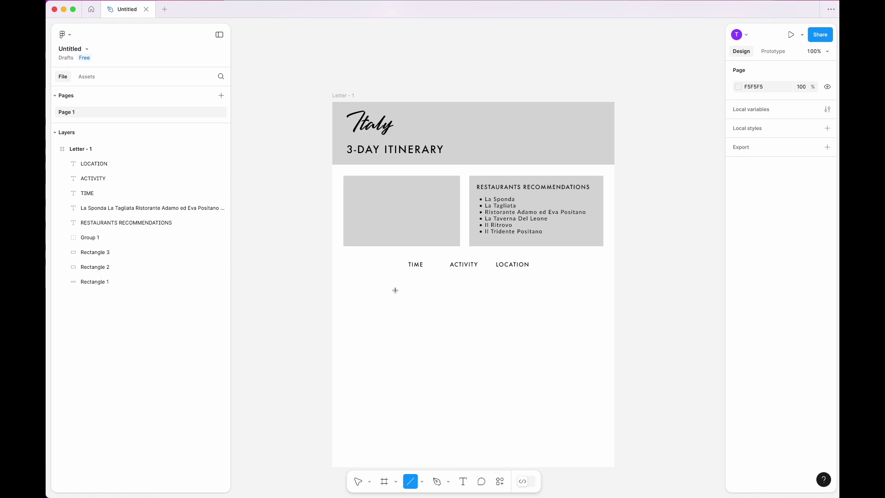
pyautogui.moveTo(348, 281); pyautogui.dragTo(600, 280)
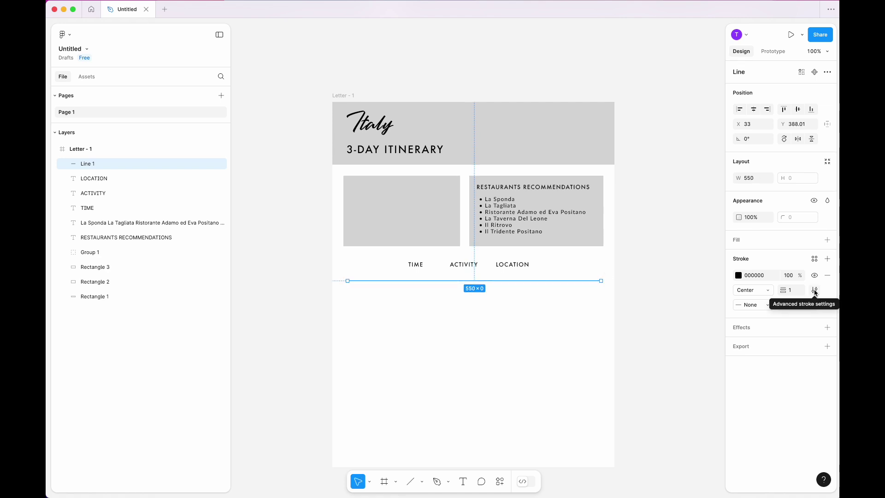
# - Change the line's stroke style to Dash with a dash length of 4 and colour it grey A1A1A1
pyautogui.click(815, 290)
pyautogui.click(703, 330)
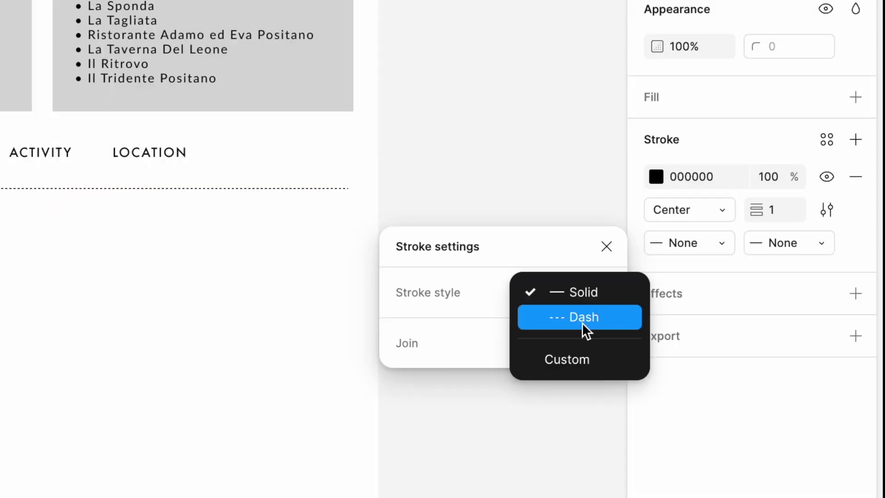
pyautogui.click(583, 324)
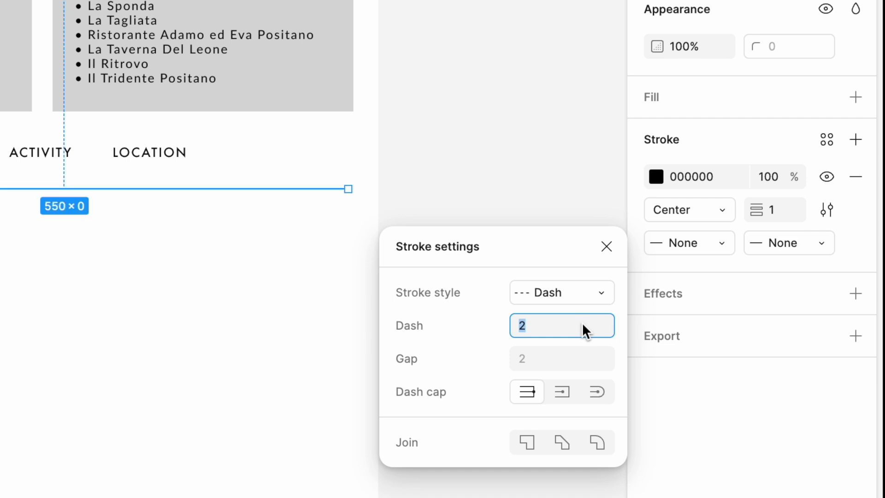
pyautogui.write('4')
pyautogui.press('Return')
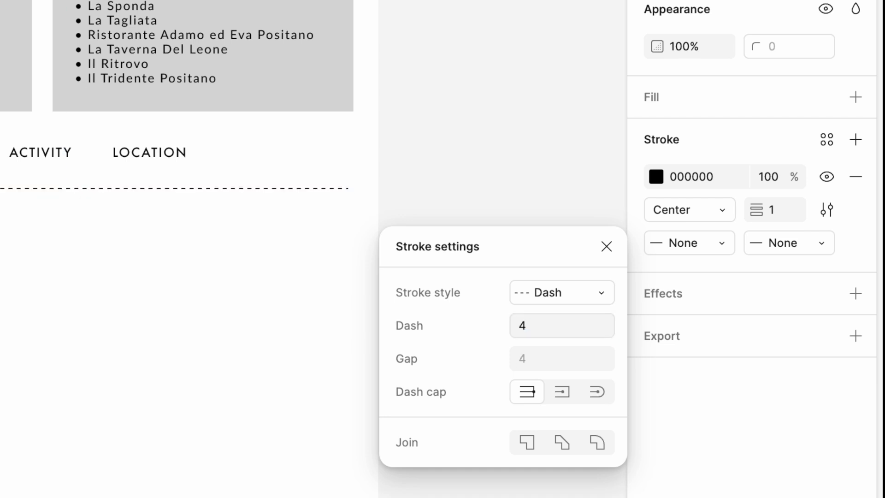
pyautogui.click(655, 177)
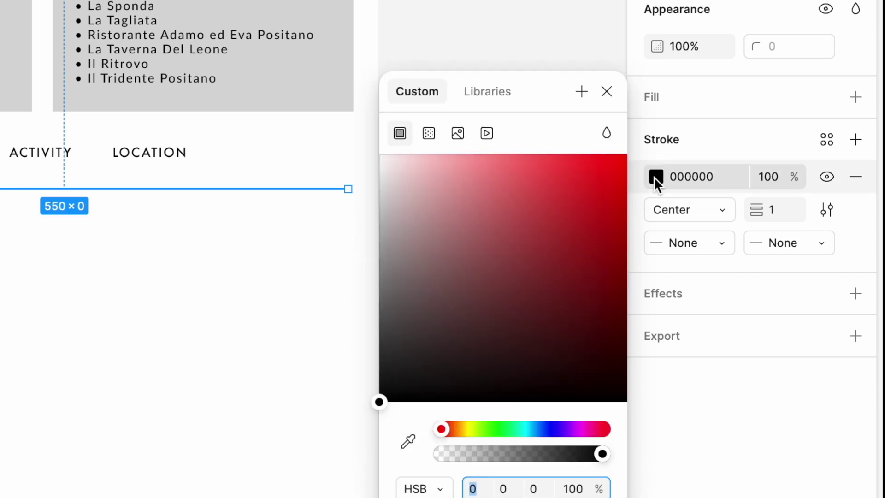
pyautogui.moveTo(475, 297)
pyautogui.mouseDown()
pyautogui.moveTo(396, 240)
pyautogui.moveTo(374, 190)
pyautogui.moveTo(363, 254)
pyautogui.mouseUp()
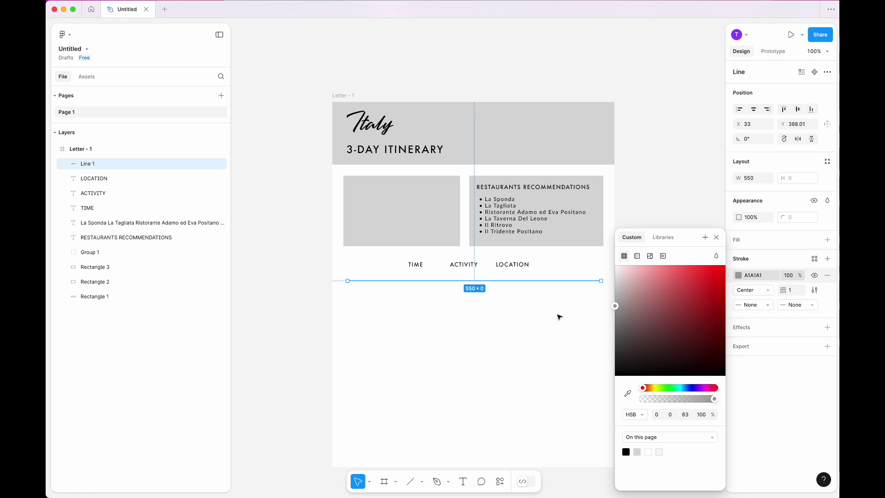
# - Move the dashed line and the TIME, ACTIVITY and LOCATION headings up together, closer to the rectangles
pyautogui.click(545, 317)
pyautogui.moveTo(544, 317); pyautogui.dragTo(396, 264)
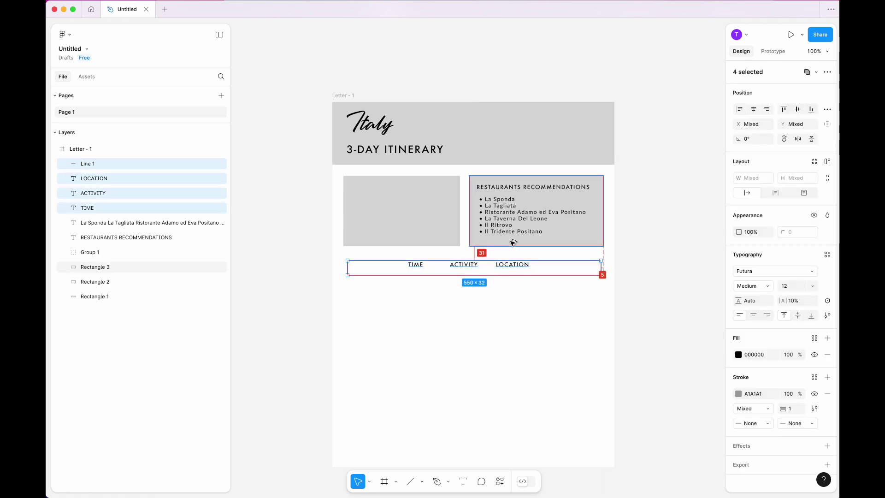
pyautogui.hotkey('shift', 'Up')
pyautogui.press('Up')
pyautogui.press('Up')
pyautogui.press('Up')
pyautogui.press('Up')
pyautogui.press('Up')
pyautogui.press('Escape')
# - Add the text "SEPTEMBER 1" in the empty area below the dashed line
pyautogui.press('t')
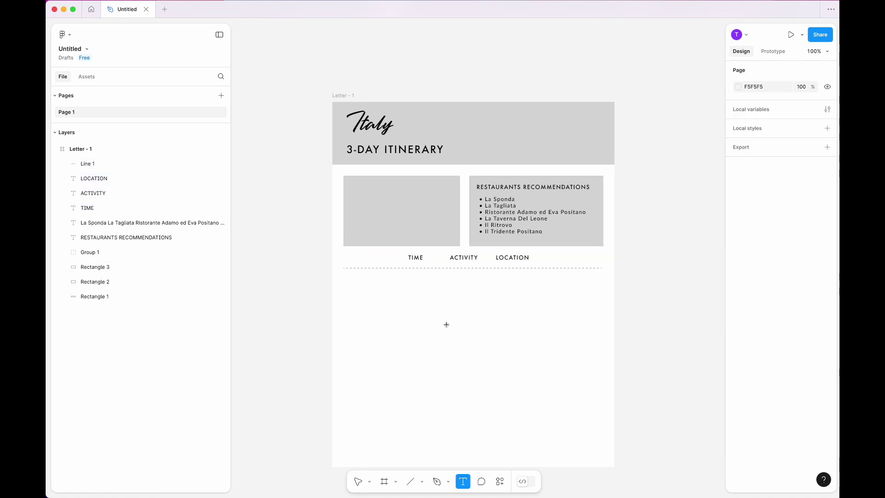
pyautogui.click(446, 324)
pyautogui.write('SEPT')
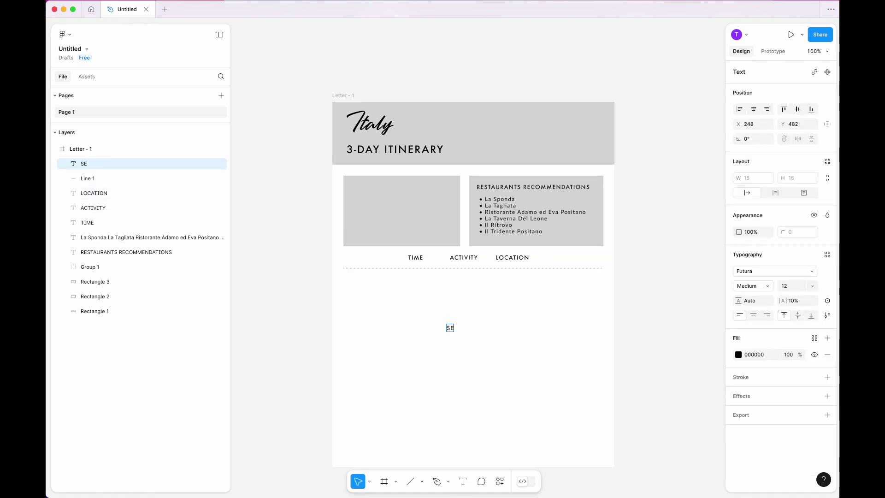
pyautogui.write('EMBER 1')
# - Group the "SEPTEMBER 1" text and apply auto layout with horizontal and vertical padding of 8
pyautogui.rightClick(463, 328)
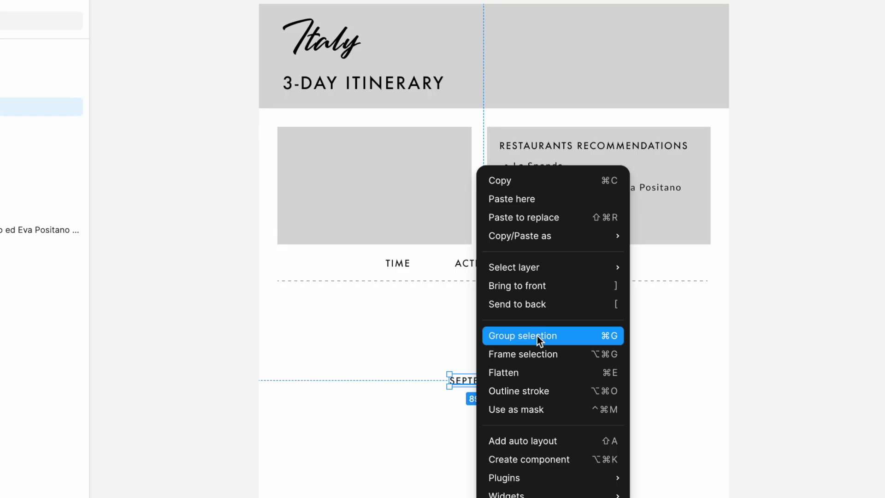
pyautogui.click(537, 336)
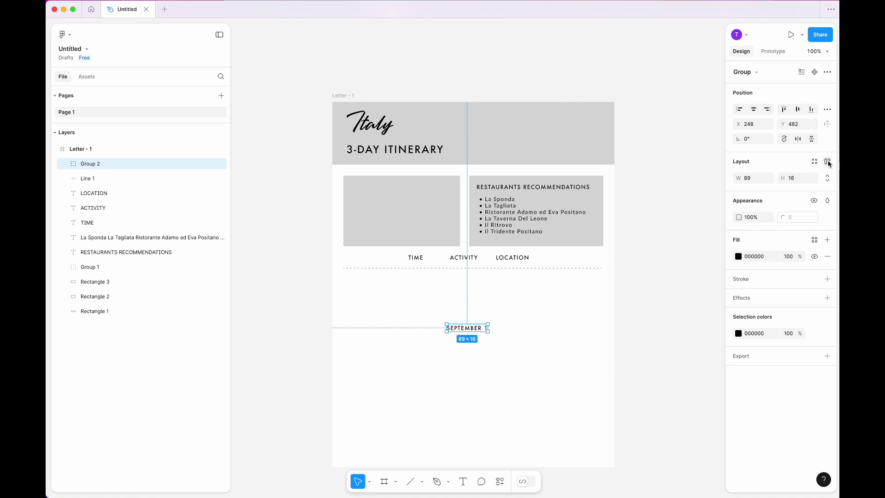
pyautogui.click(827, 161)
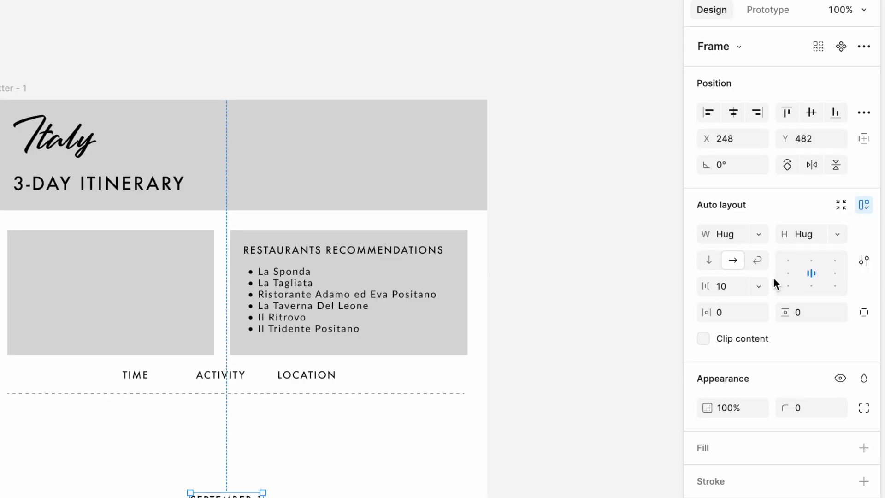
pyautogui.moveTo(766, 323); pyautogui.dragTo(824, 323)
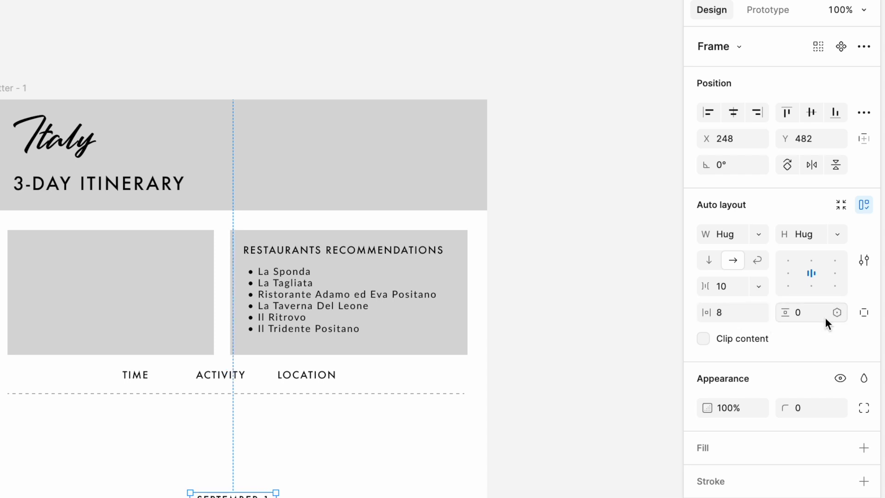
pyautogui.hotkey('ctrl', 'z')
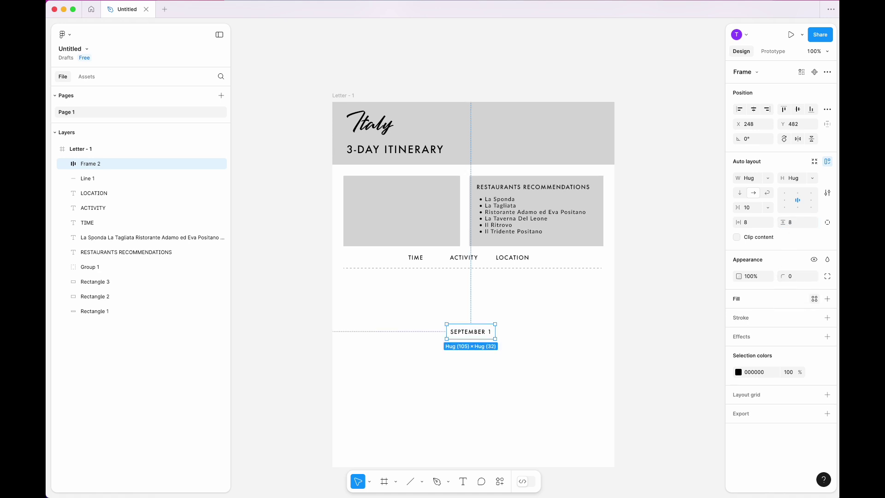
# - Add a light blue AEE5FF fill to the "SEPTEMBER 1" auto layout frame
pyautogui.click(827, 299)
pyautogui.click(738, 315)
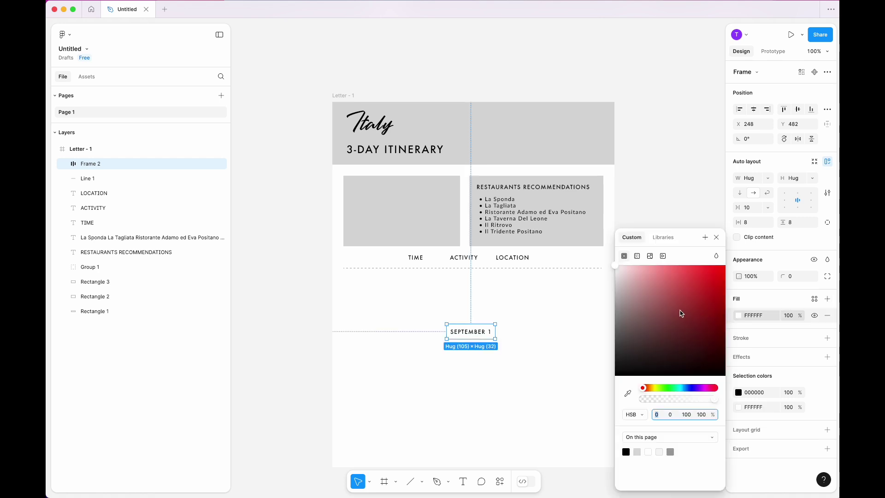
pyautogui.moveTo(681, 311); pyautogui.dragTo(546, 331)
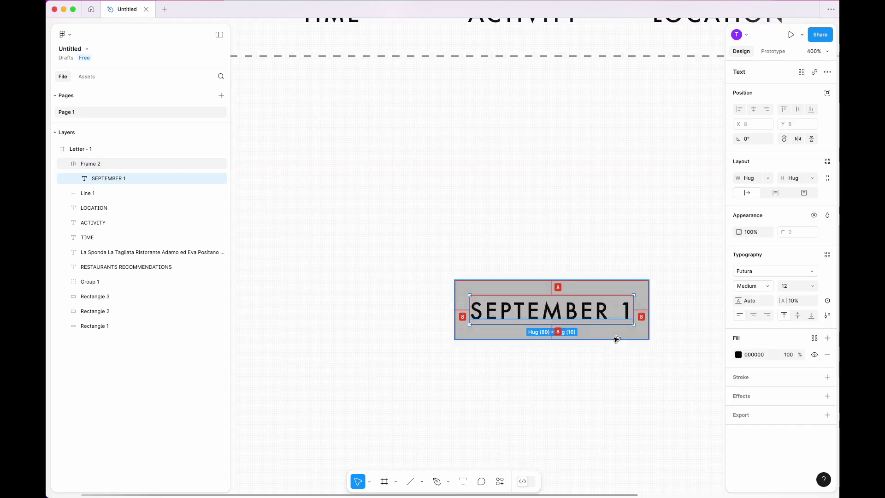
pyautogui.click(614, 336)
pyautogui.click(738, 315)
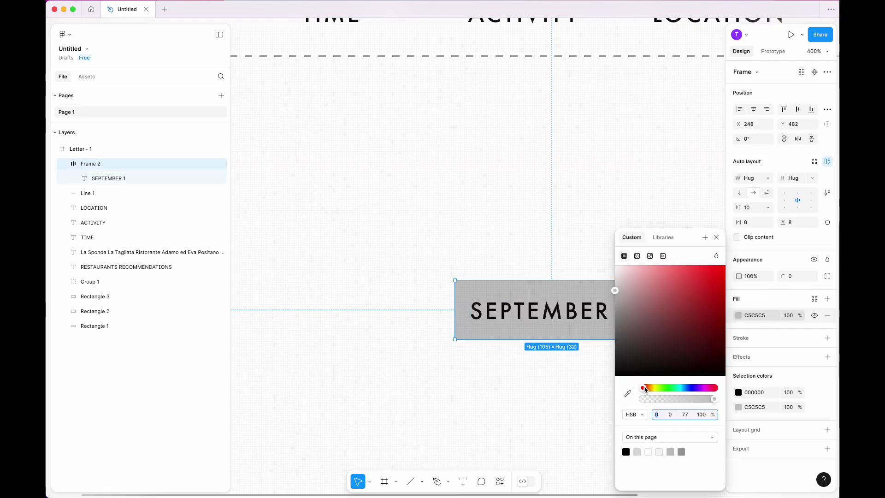
pyautogui.moveTo(644, 387); pyautogui.dragTo(679, 388)
pyautogui.click(463, 204)
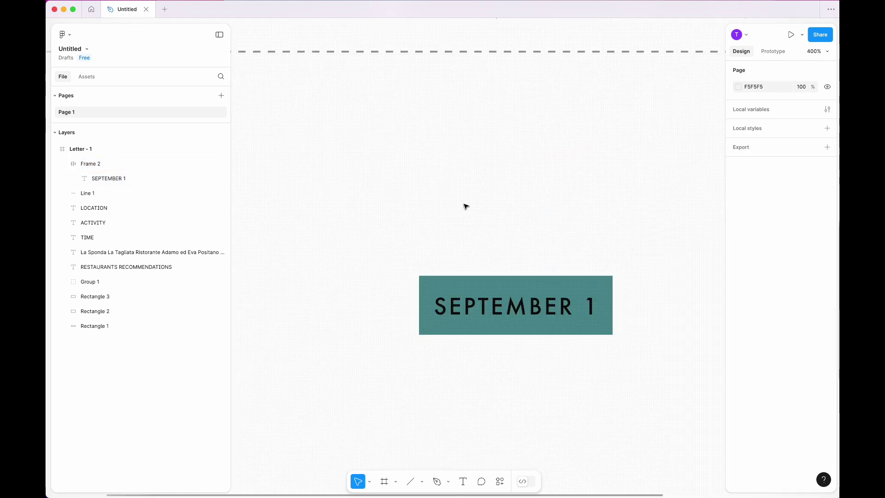
pyautogui.press('super+z')
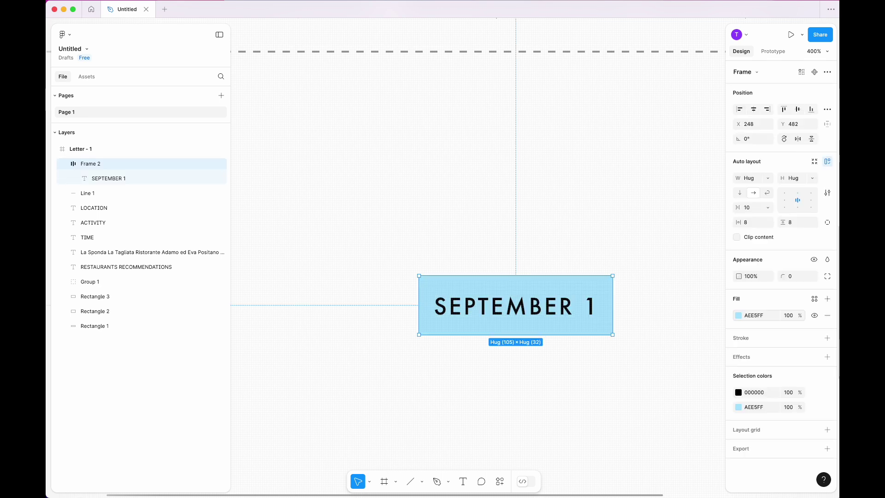
# - Extend the date label to "SEPTEMBER 1, 2024", and shorten it to "SEPT 1." to test the frame's resizing
pyautogui.write('2024')
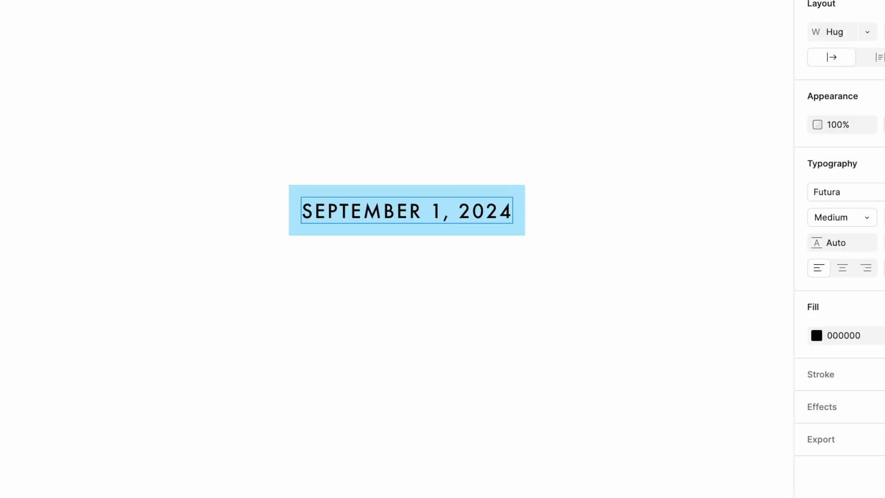
pyautogui.moveTo(347, 210); pyautogui.dragTo(509, 214)
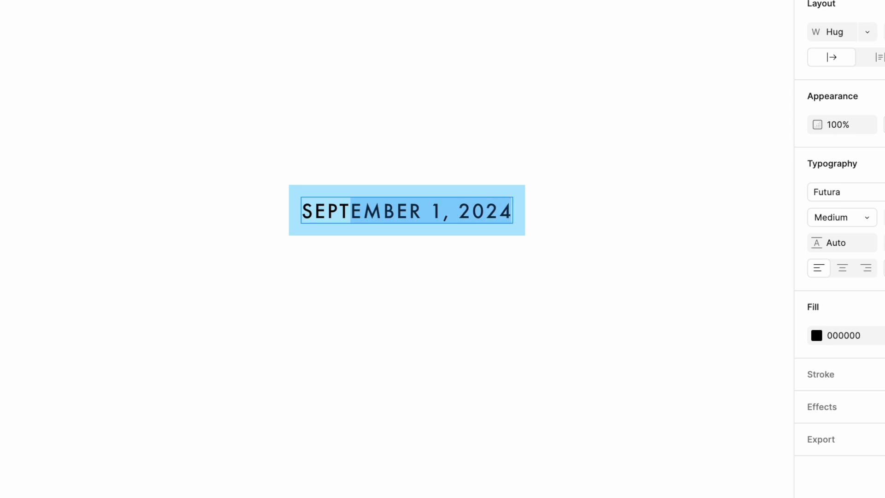
pyautogui.press('BackSpace')
pyautogui.write('1.')
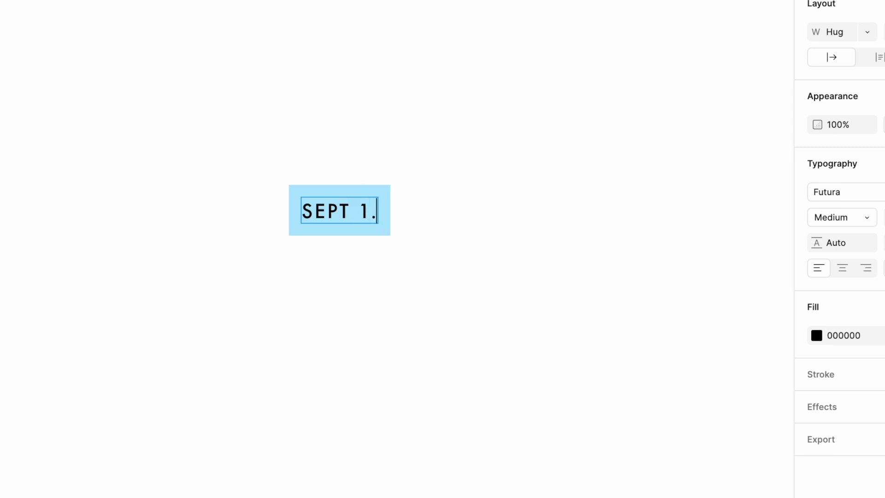
# - Change the date label's text to "SEPT. 1"
pyautogui.press('BackSpace')
pyautogui.press('BackSpace')
pyautogui.press('BackSpace')
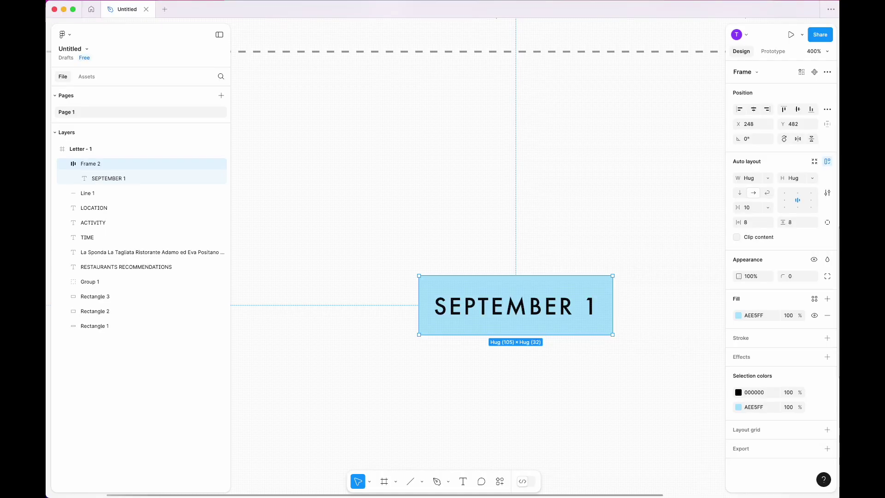
pyautogui.click(640, 330)
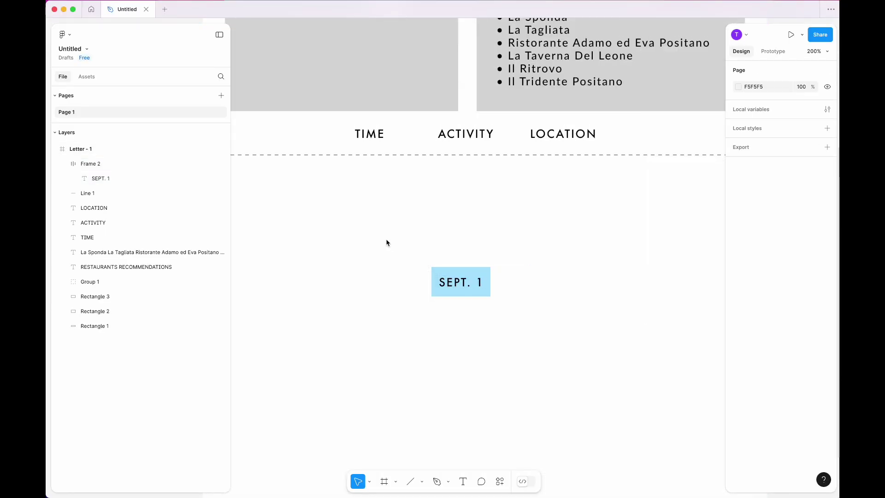
# - Set the corner radius of the blue SEPT. 1 frame to 100
pyautogui.click(461, 282)
pyautogui.click(791, 278)
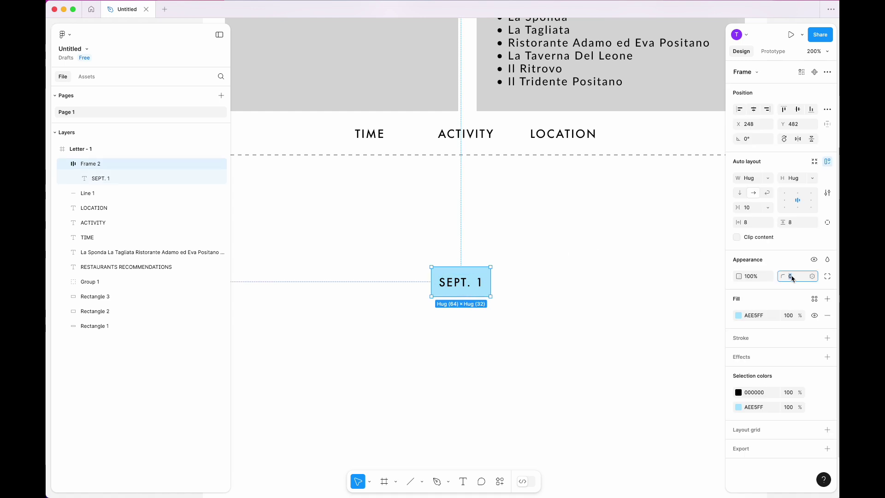
pyautogui.write('100')
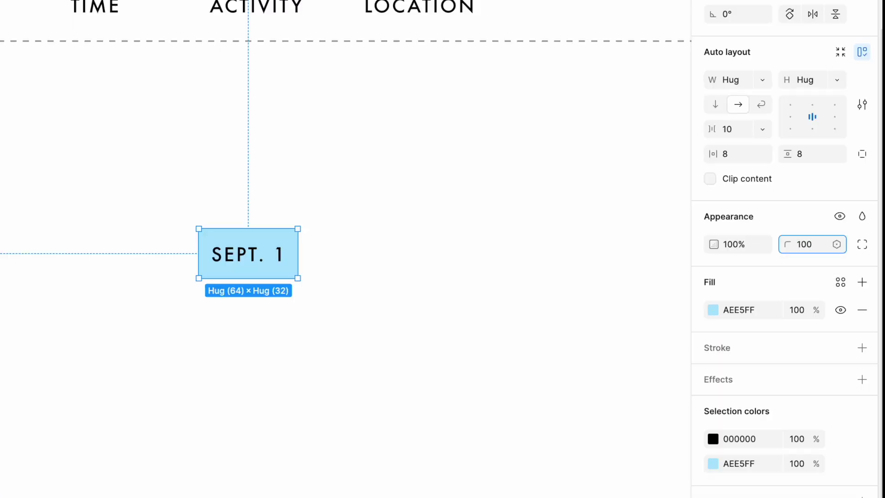
pyautogui.press('Return')
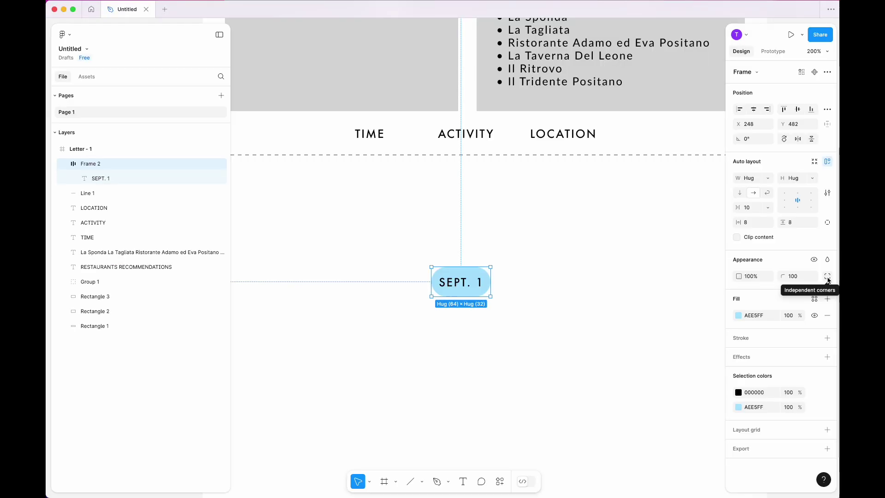
# - Square off the left side of the SEPT. 1 frame by setting its top-left and bottom-left corner radii to 0
pyautogui.click(862, 248)
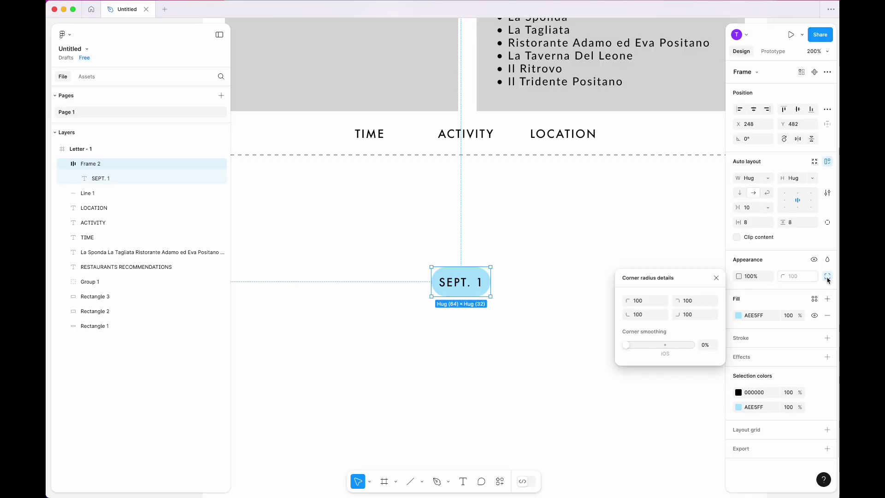
pyautogui.click(636, 300)
pyautogui.write('0')
pyautogui.click(646, 314)
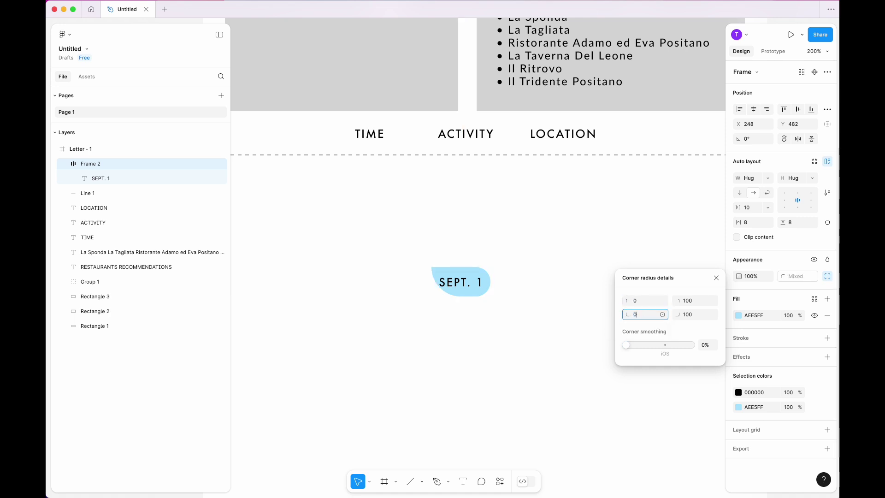
pyautogui.write('0')
pyautogui.press('Return')
pyautogui.click(716, 278)
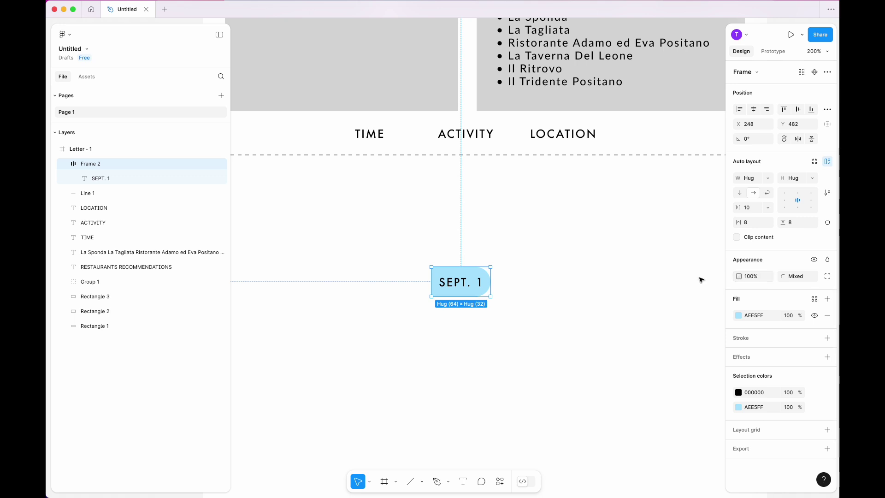
# - Set the SEPT. 1 frame's width to a fixed 106
pyautogui.click(747, 179)
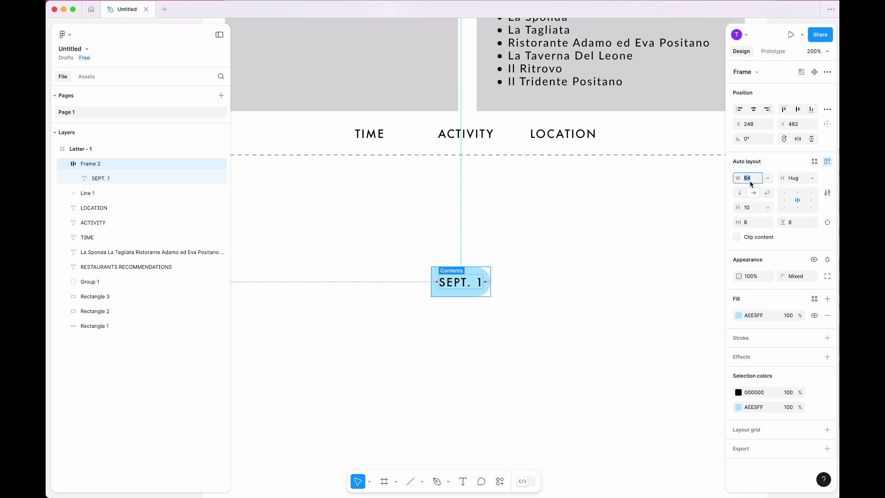
pyautogui.write('106')
pyautogui.press('Return')
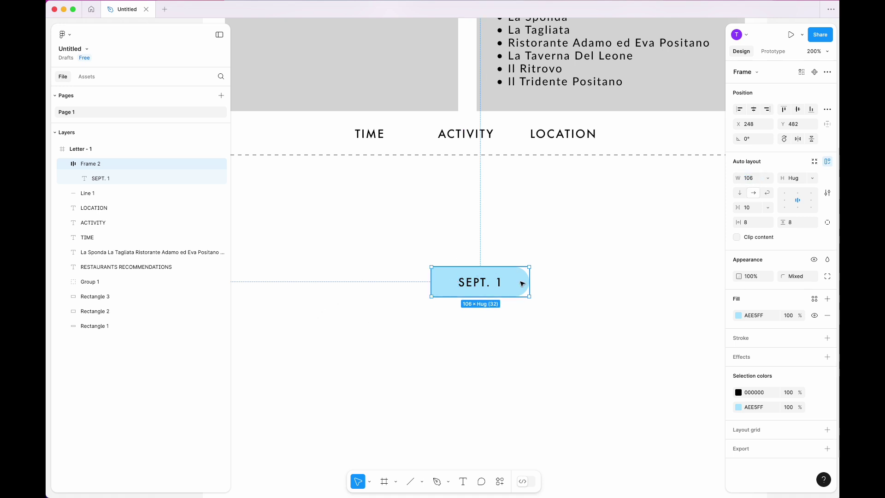
pyautogui.click(550, 293)
# - Turn the SEPT. 1 frame into a component named Date Pill outside the page, and place two instances below it
pyautogui.click(513, 288)
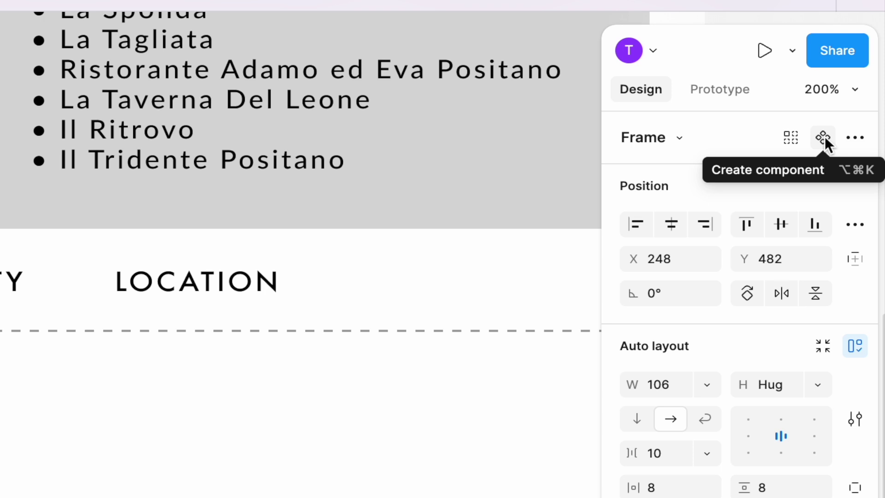
pyautogui.click(814, 73)
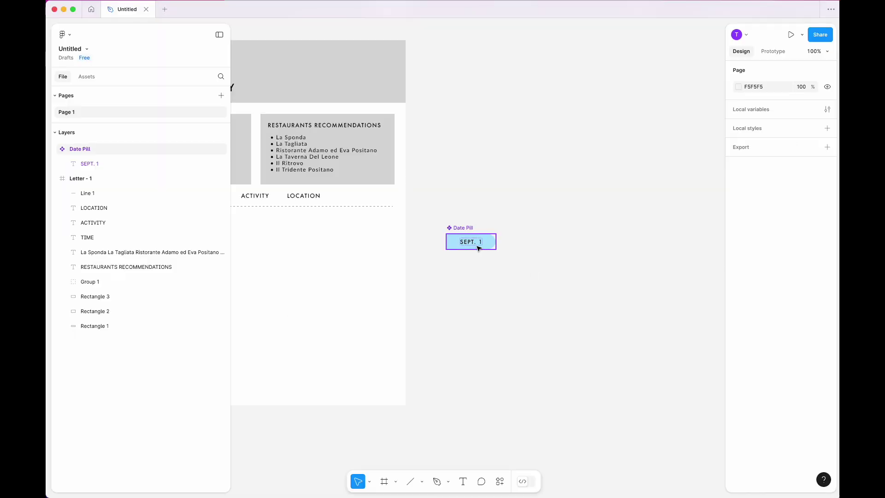
pyautogui.keyDown('alt'); pyautogui.moveTo(471, 245); pyautogui.dragTo(468, 344); pyautogui.keyUp('alt')
pyautogui.click(568, 298)
pyautogui.press('super+z')
# - Try a muted yellow-green fill on the main Date Pill component to test how its instances follow
pyautogui.click(491, 247)
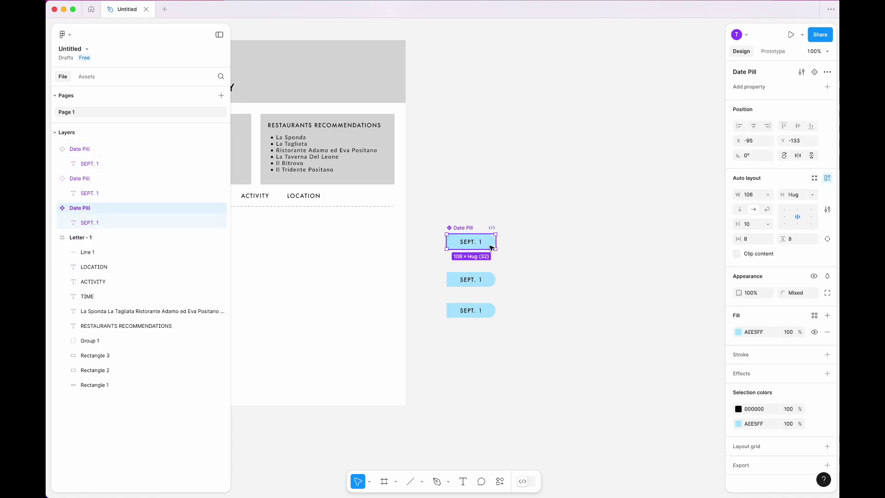
pyautogui.click(738, 332)
pyautogui.moveTo(709, 314); pyautogui.dragTo(641, 282)
pyautogui.moveTo(682, 387); pyautogui.dragTo(647, 391)
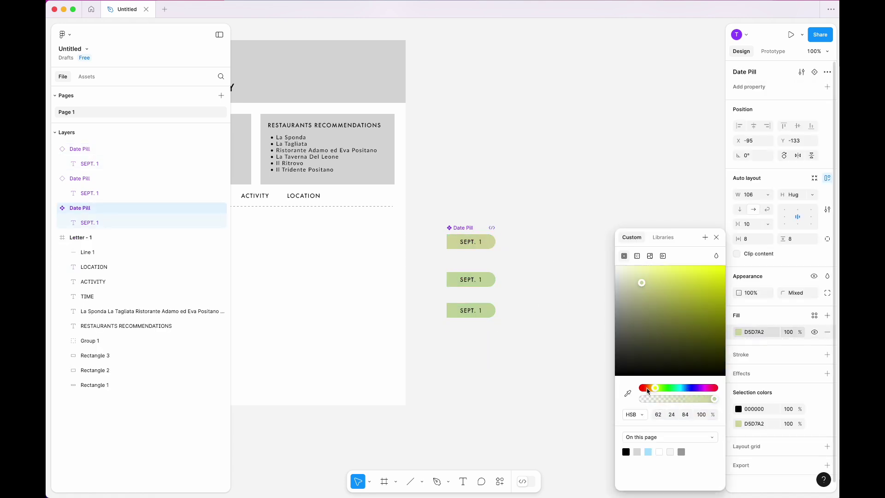
# - Undo the fill color changes on the Date Pill component
pyautogui.press('super+z')
pyautogui.press('super+z')
pyautogui.click(552, 349)
pyautogui.press('super+z')
pyautogui.press('super+z')
pyautogui.press('super+z')
pyautogui.press('super+z')
# - Move one Date Pill instance onto the page's left edge, over the start of the dashed line
pyautogui.hscroll(-4, 551, 350)
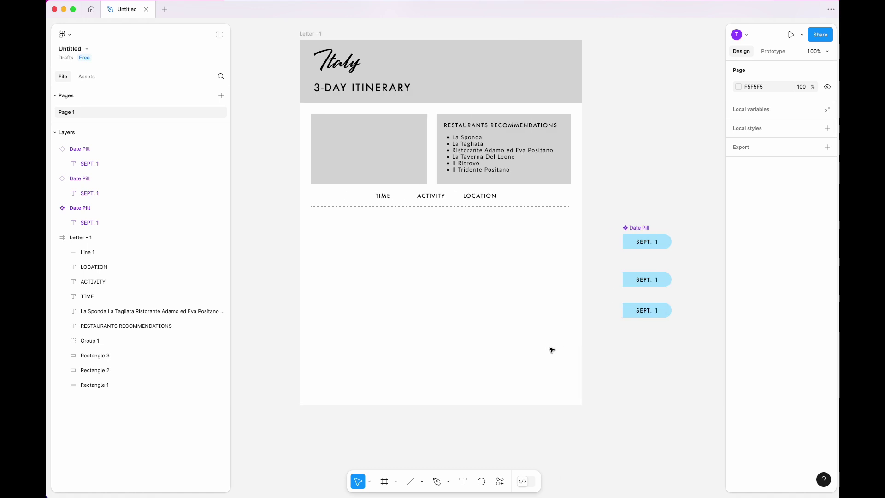
pyautogui.click(647, 279)
pyautogui.moveTo(649, 281); pyautogui.dragTo(332, 213)
pyautogui.click(406, 242)
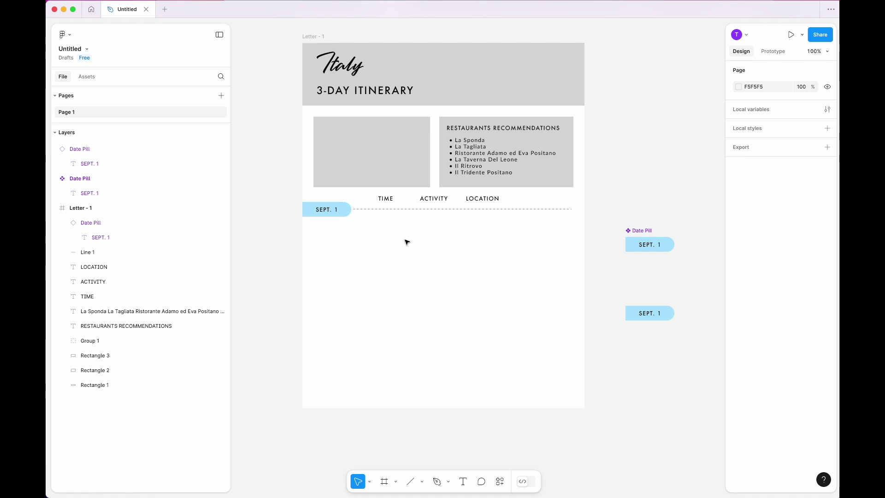
# - Add the text "8:00 AM" below the TIME heading
pyautogui.press('t')
pyautogui.click(401, 248)
pyautogui.write('8:00')
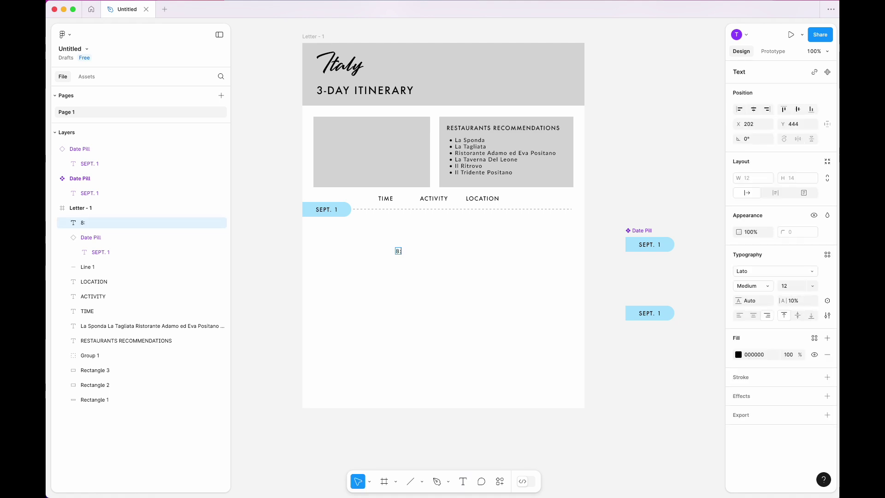
pyautogui.press('Escape')
pyautogui.write('AM')
pyautogui.press('Escape')
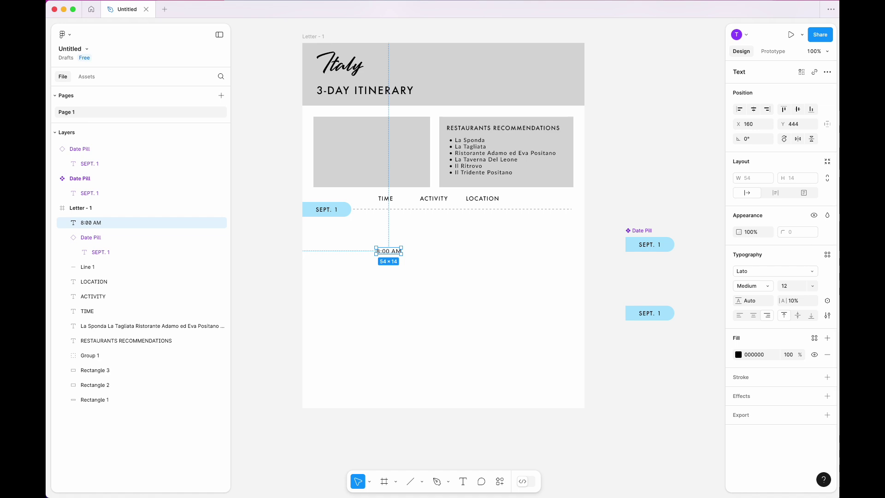
# - Duplicate the 8:00 AM text 20 units below and change the copy to "9:00 AM"
pyautogui.press('super+d')
pyautogui.hotkey('shift', 'Down')
pyautogui.hotkey('shift', 'Down')
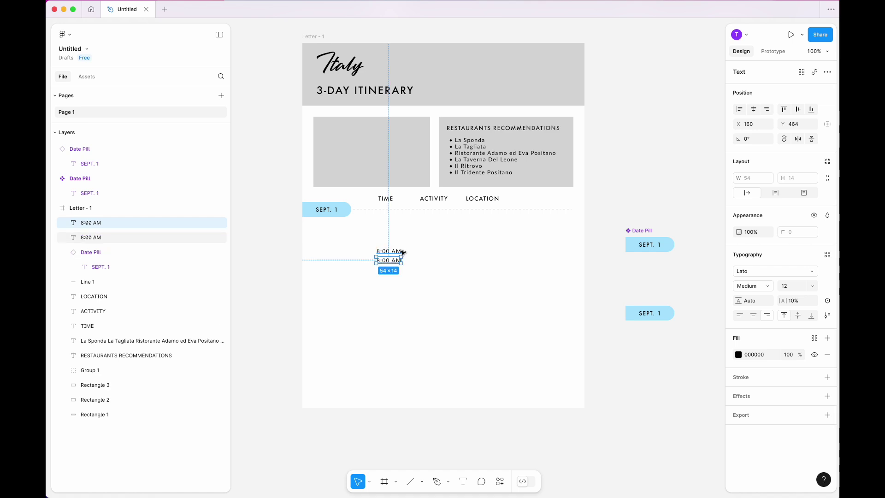
pyautogui.doubleClick(383, 260)
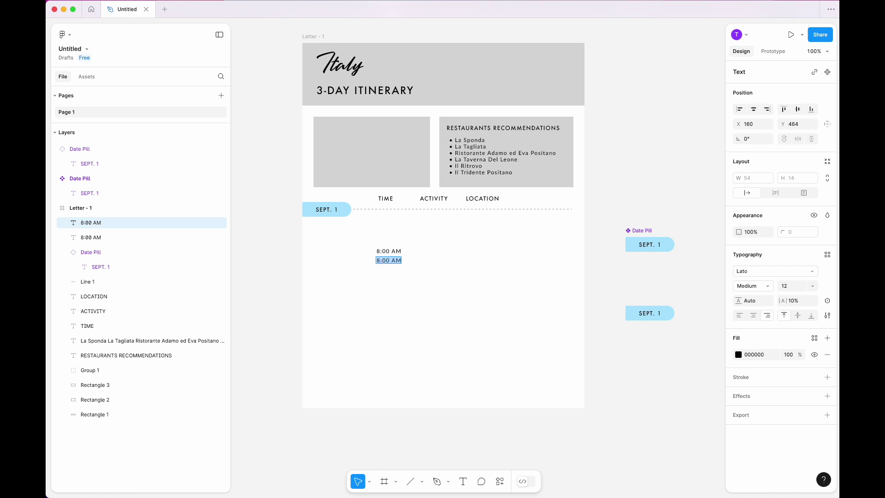
pyautogui.write('9:00 AM')
pyautogui.press('Escape')
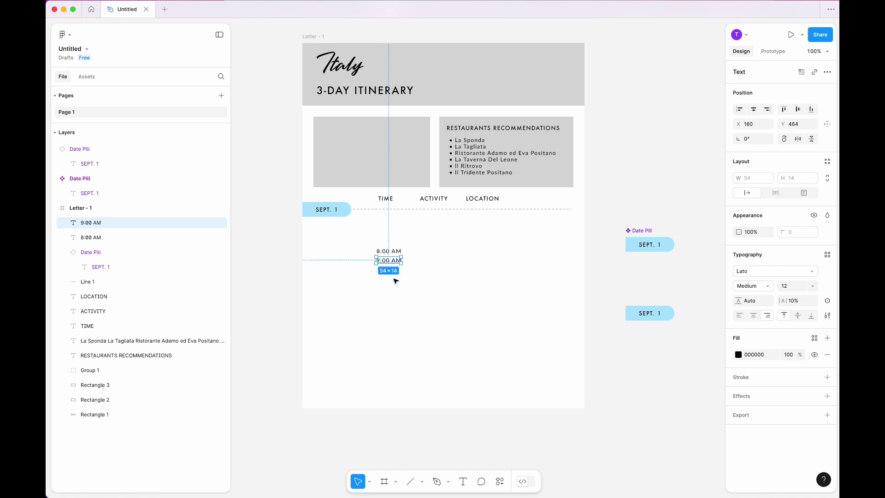
# - Stack the two time texts in an auto layout frame, and duplicate the 9:00 AM line three times inside it
pyautogui.moveTo(422, 288); pyautogui.dragTo(377, 250)
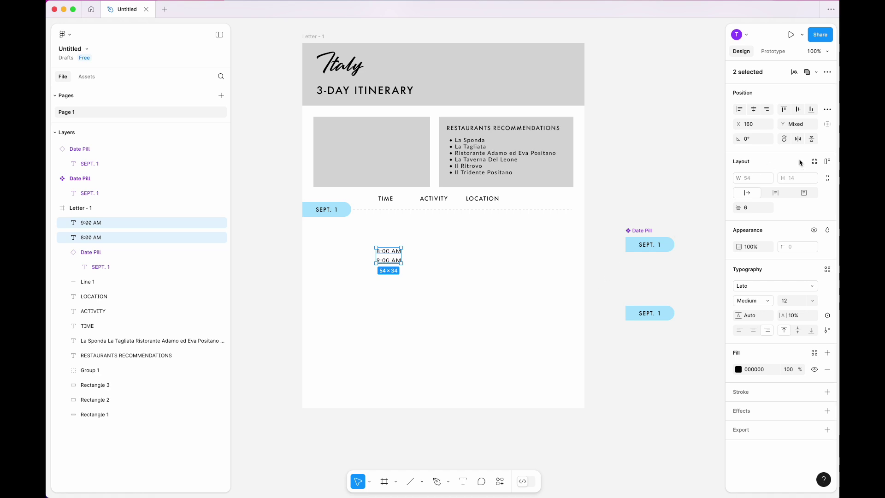
pyautogui.click(828, 162)
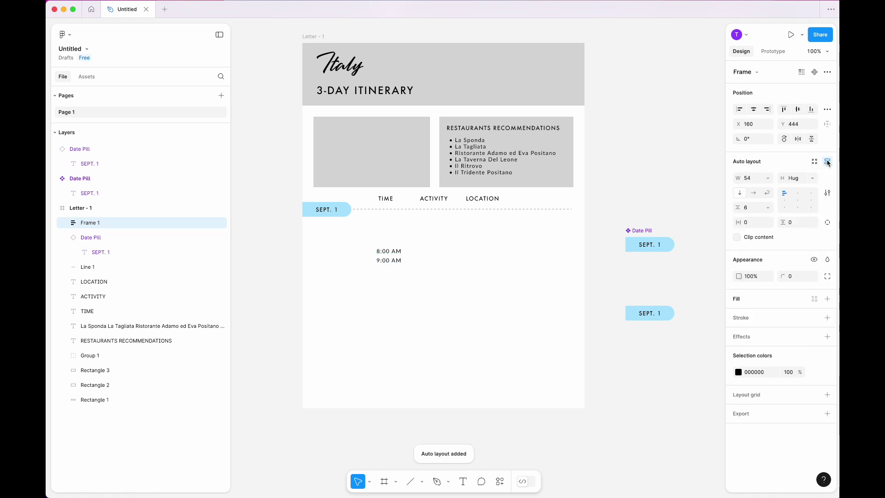
pyautogui.hotkey('ctrl', 'd')
pyautogui.hotkey('ctrl', 'd')
pyautogui.hotkey('ctrl', 'd')
pyautogui.hotkey('ctrl', 'd')
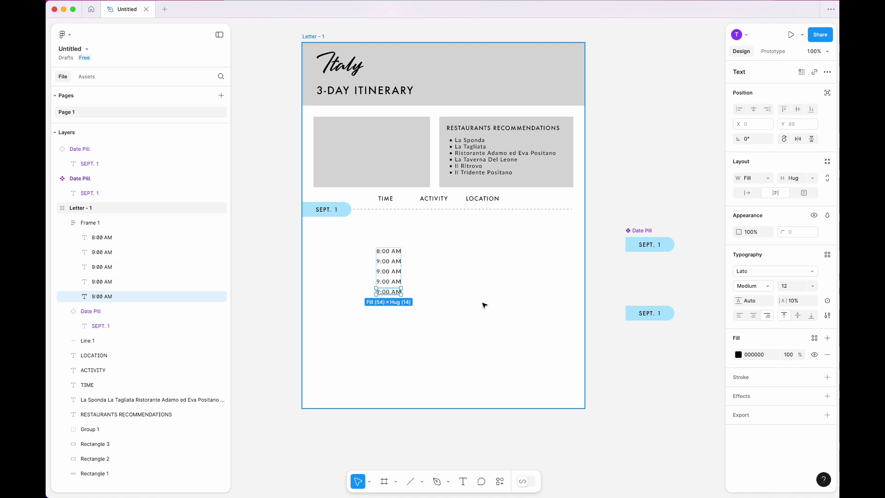
# - Edit the time list to 8:00 AM, 9:00 AM and 10:00 AM, and right-align it beneath the TIME heading
pyautogui.doubleClick(384, 271)
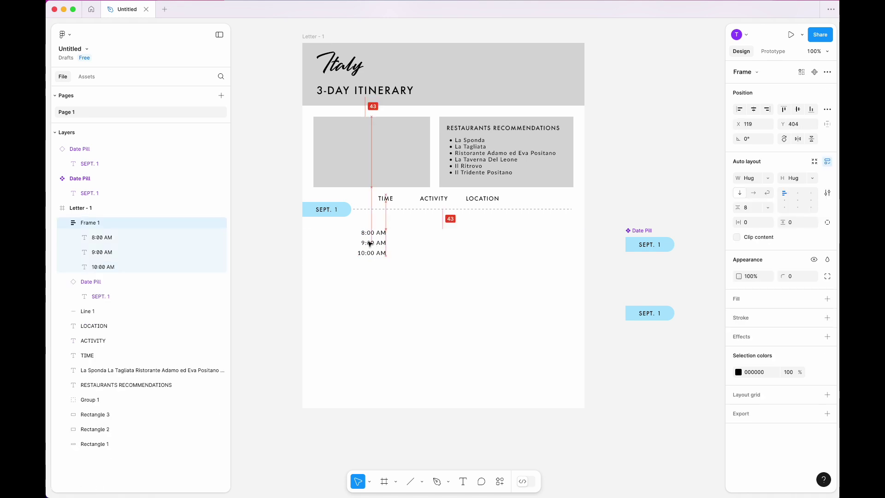
pyautogui.moveTo(364, 235); pyautogui.dragTo(341, 214)
pyautogui.click(395, 240)
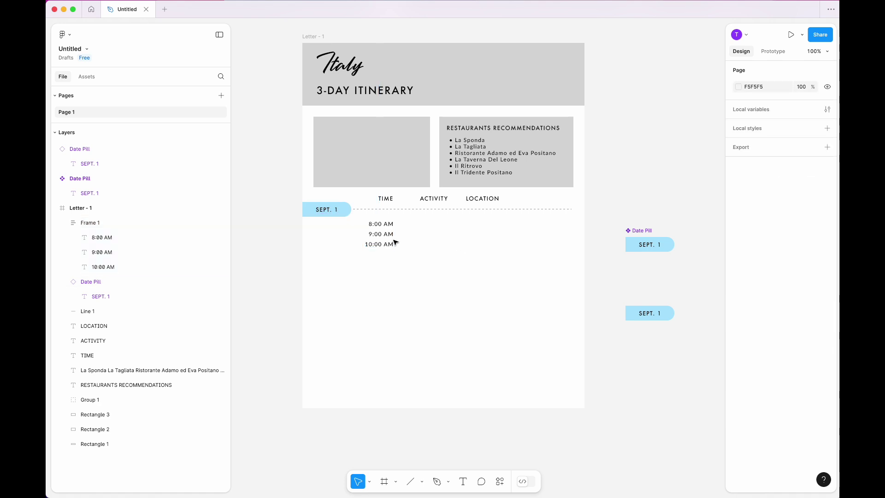
# - Add the left-aligned text "Arrive in Naples" beneath the ACTIVITY heading
pyautogui.press('t')
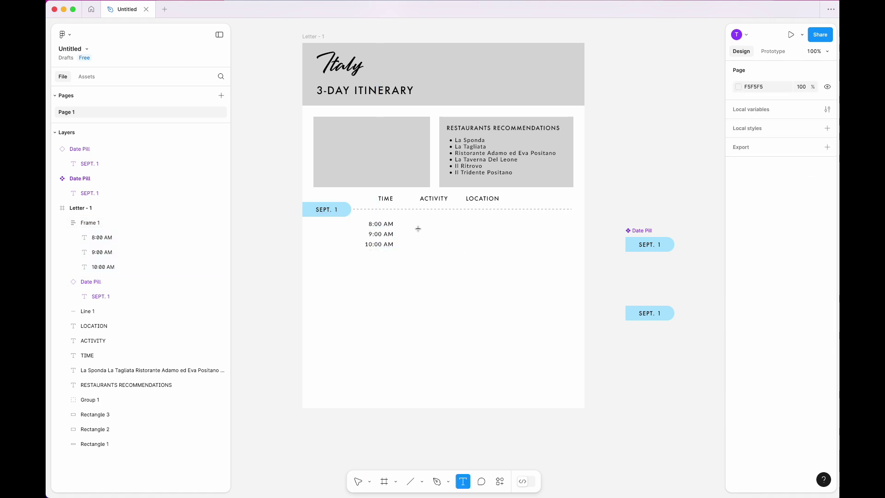
pyautogui.click(418, 228)
pyautogui.write('Arrive in')
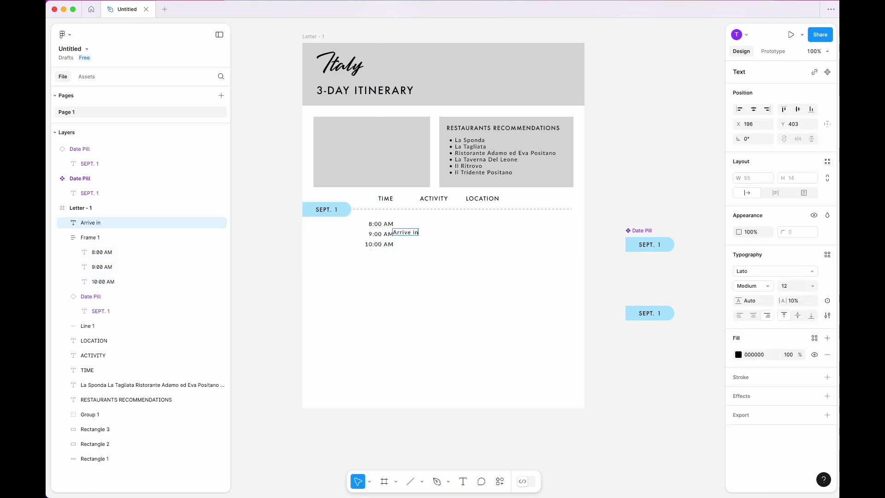
pyautogui.write('Naples')
pyautogui.press('Escape')
pyautogui.moveTo(410, 234); pyautogui.dragTo(457, 236)
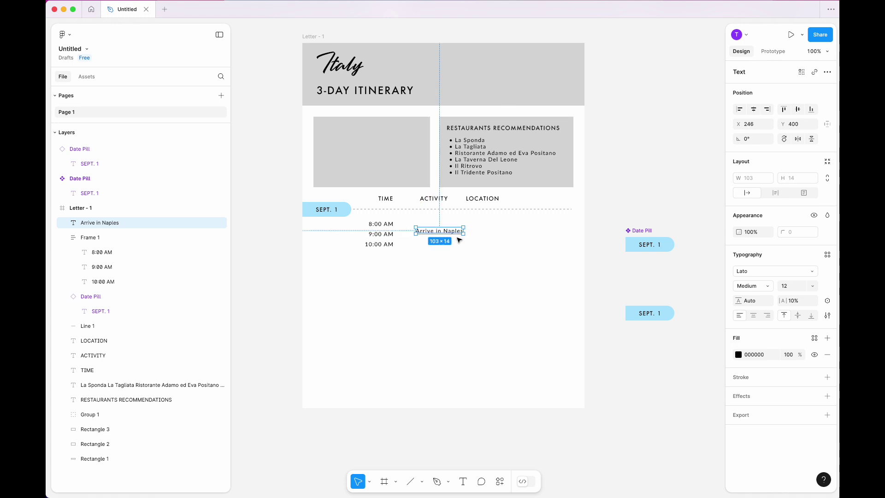
# - Duplicate the activity text as "Hotel Check-In" and stack both lines in a vertical auto layout with spacing 8
pyautogui.press('super+d')
pyautogui.hotkey('shift', 'a')
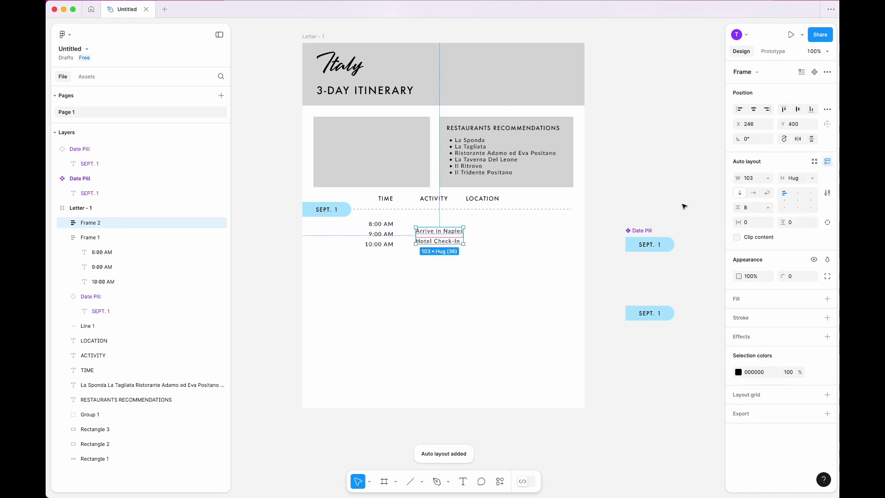
pyautogui.click(483, 256)
# - Add "Dinner" to the activities, and list Naples International Airport, La Sorgente Del Sole and Ristorante Bruno left-aligned under LOCATION
pyautogui.click(442, 250)
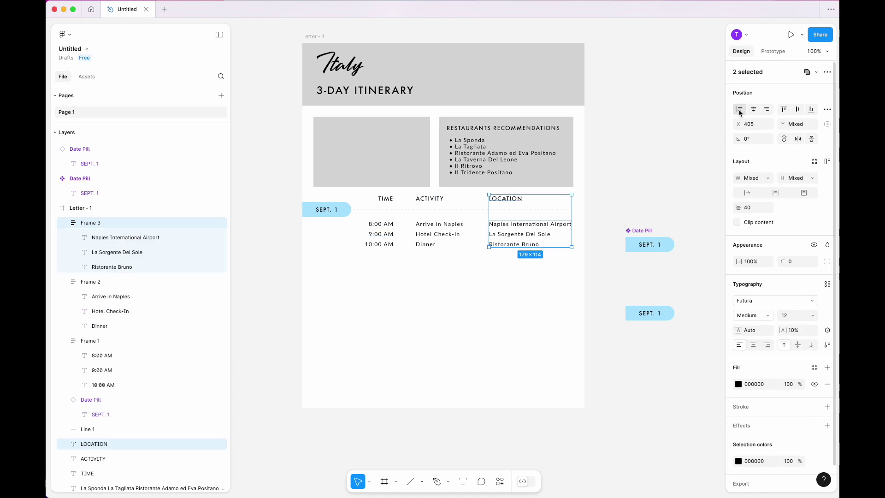
pyautogui.click(475, 432)
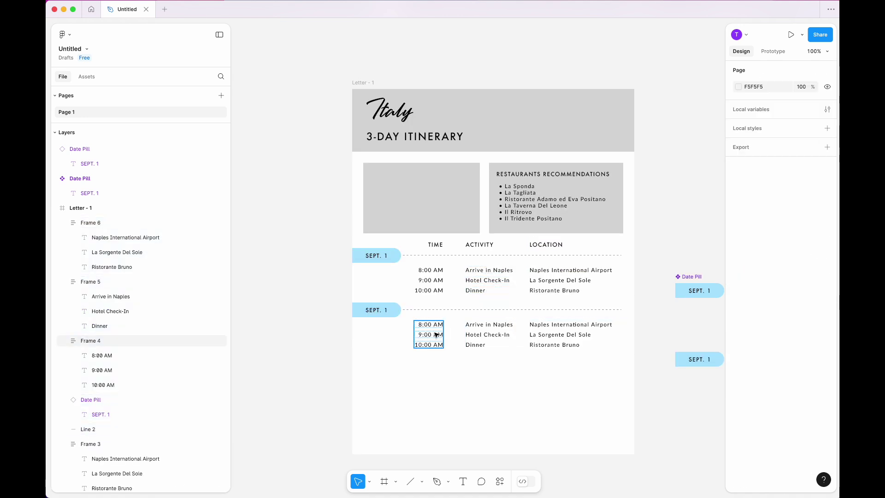
# - Build day blocks for SEPT. 5 and SEPT. 6 as copies below SEPT. 1, each with its own times, activities and locations
pyautogui.click(381, 310)
pyautogui.hotkey('ctrl', 'd')
pyautogui.hotkey('shift', 'Down')
pyautogui.hotkey('shift', 'Down')
pyautogui.hotkey('shift', 'Down')
pyautogui.hotkey('shift', 'Down')
pyautogui.hotkey('shift', 'Down')
pyautogui.hotkey('shift', 'Down')
pyautogui.hotkey('shift', 'Down')
pyautogui.hotkey('shift', 'Down')
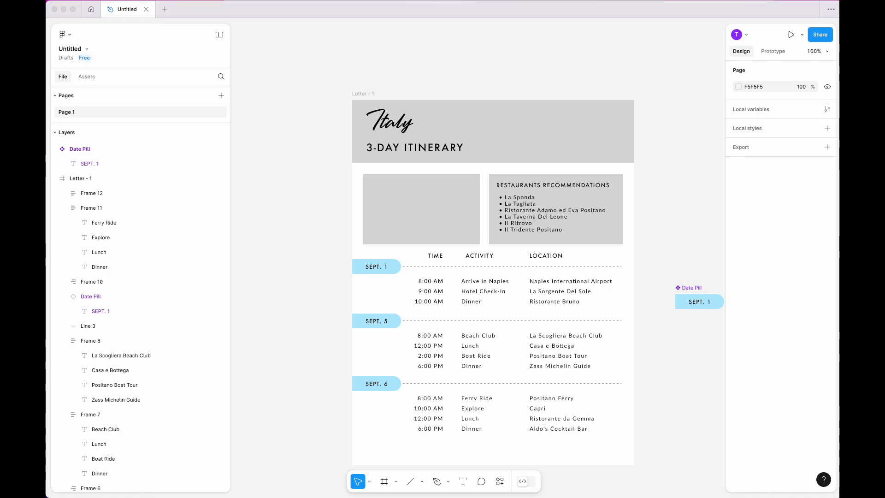
# - Round the corners of the restaurant box and the empty gray box beside it
pyautogui.click(619, 223)
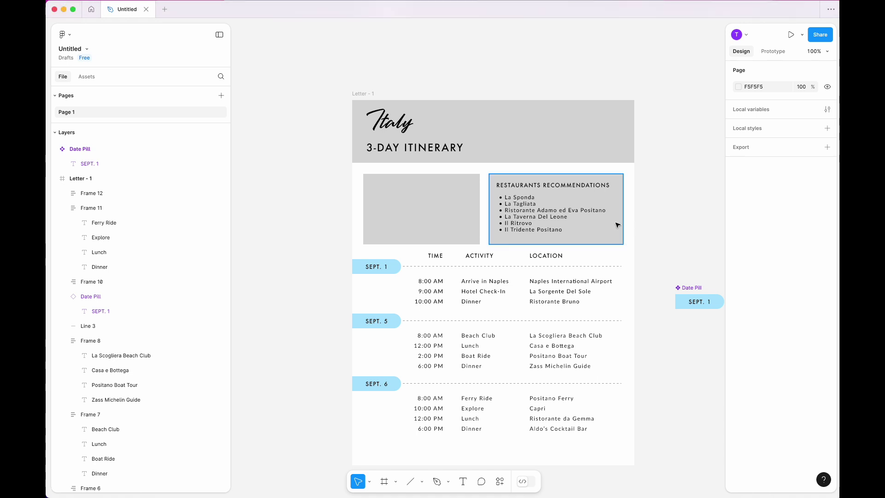
pyautogui.keyDown('shift'); pyautogui.click(421, 209); pyautogui.keyUp('shift')
pyautogui.click(659, 240)
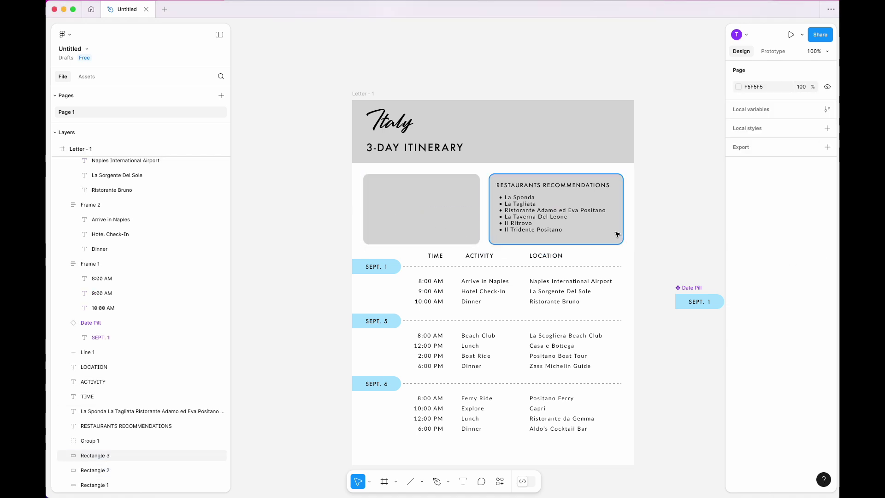
# - Fill the restaurant recommendations box with the light blue sampled from the SEPT. 1 date pill
pyautogui.click(618, 233)
pyautogui.click(738, 256)
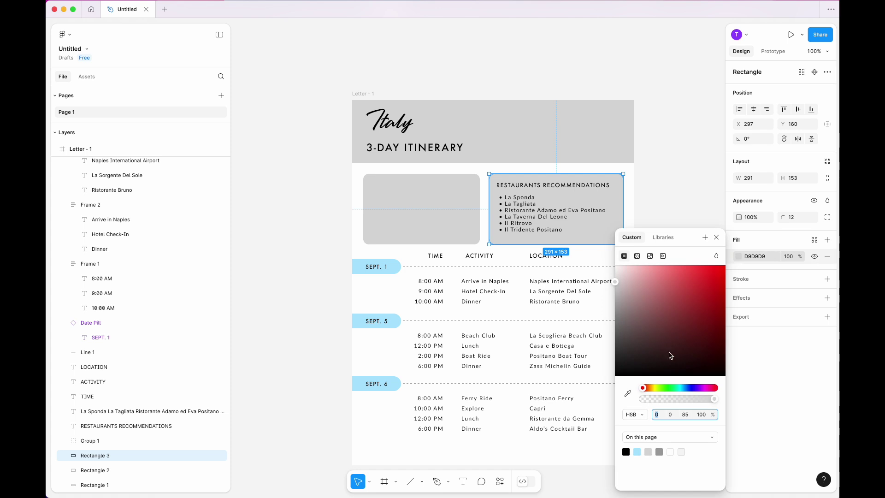
pyautogui.click(627, 393)
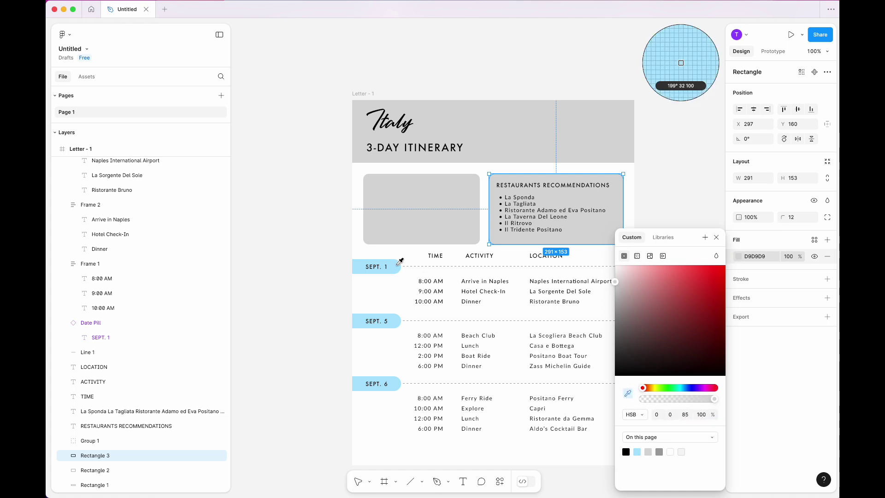
pyautogui.click(399, 261)
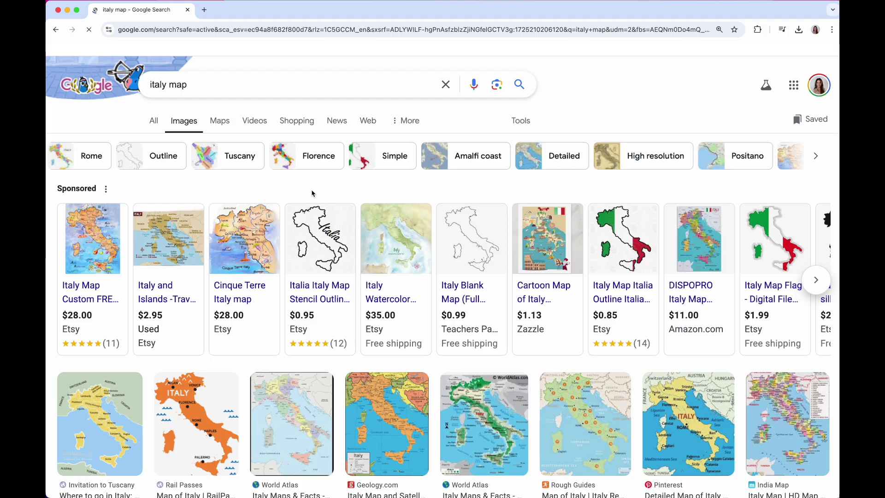
# - Browse the "italy map" image results in the web browser and paste a map image into the itinerary design
pyautogui.scroll(-4, 312, 193)
pyautogui.scroll(-10, 312, 193)
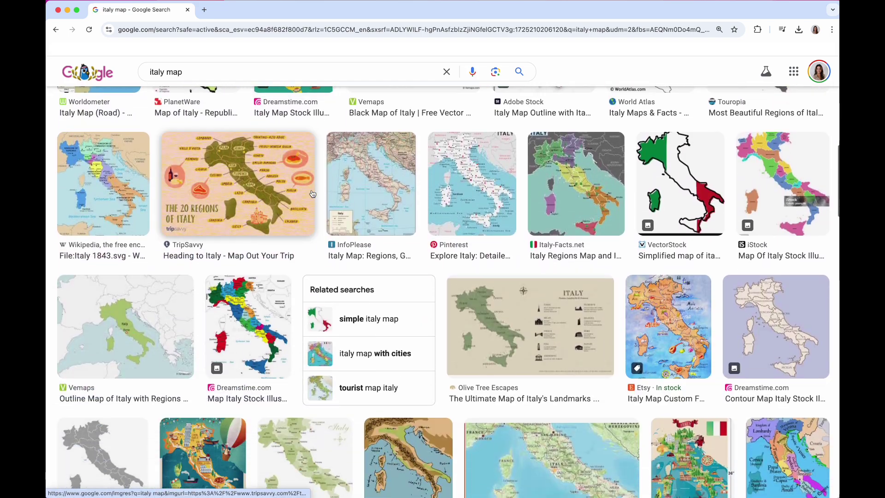
pyautogui.scroll(-8, 313, 193)
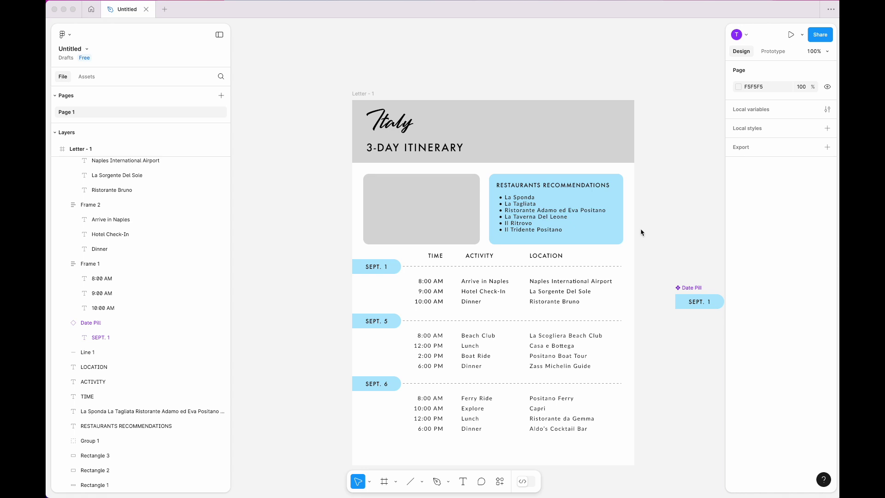
pyautogui.click(669, 223)
pyautogui.press('super+v')
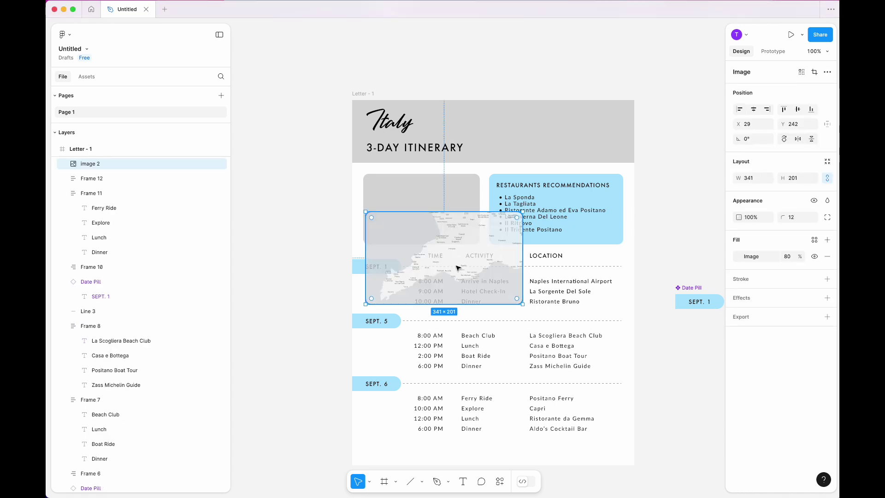
# - Position the map over the empty gray box beside the restaurant list and mask it to the box's shape
pyautogui.moveTo(457, 267); pyautogui.dragTo(438, 229)
pyautogui.moveTo(381, 166); pyautogui.dragTo(391, 197)
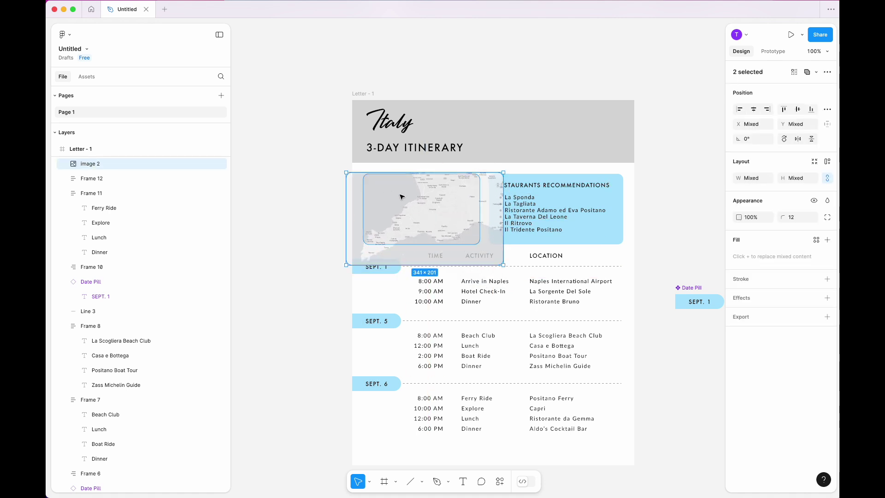
pyautogui.rightClick(404, 197)
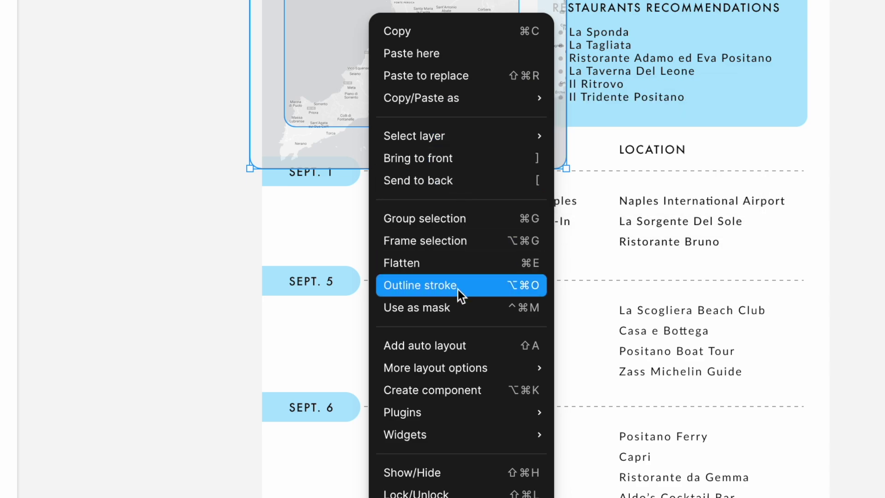
pyautogui.click(458, 305)
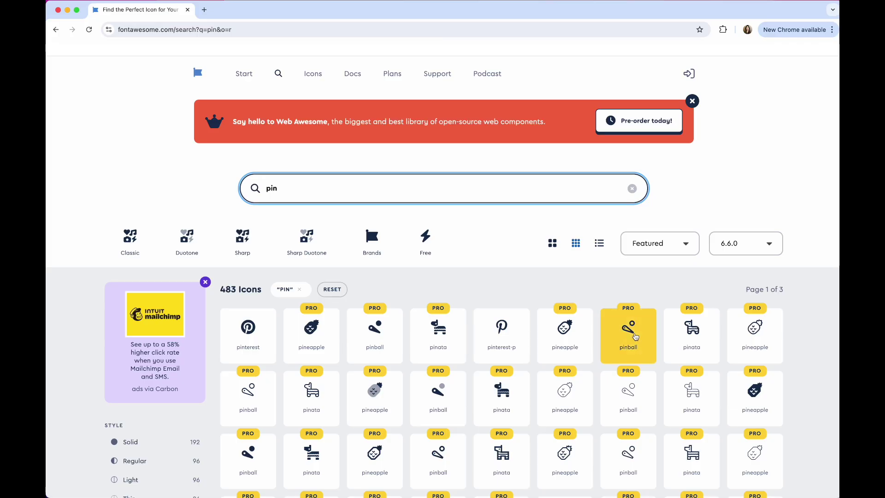
# - Copy the solid location-pin glyph from Font Awesome and place it in blue near the middle of the map
pyautogui.scroll(-5, 635, 336)
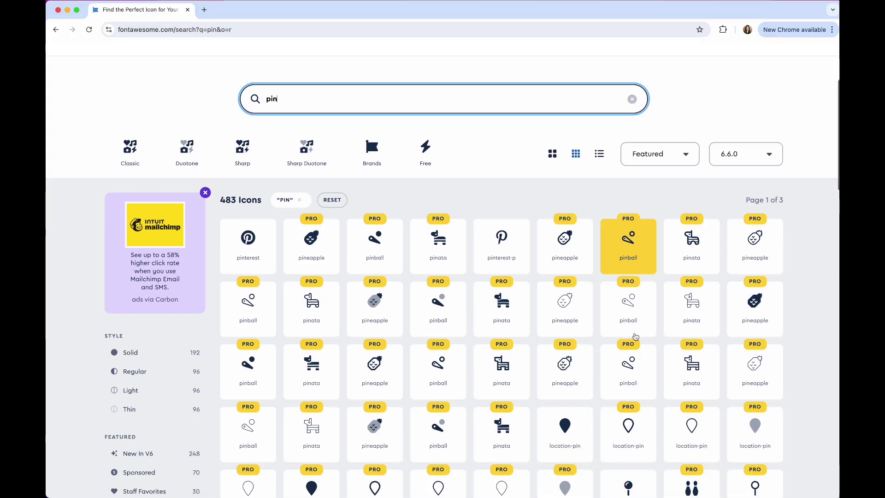
pyautogui.scroll(-2, 635, 336)
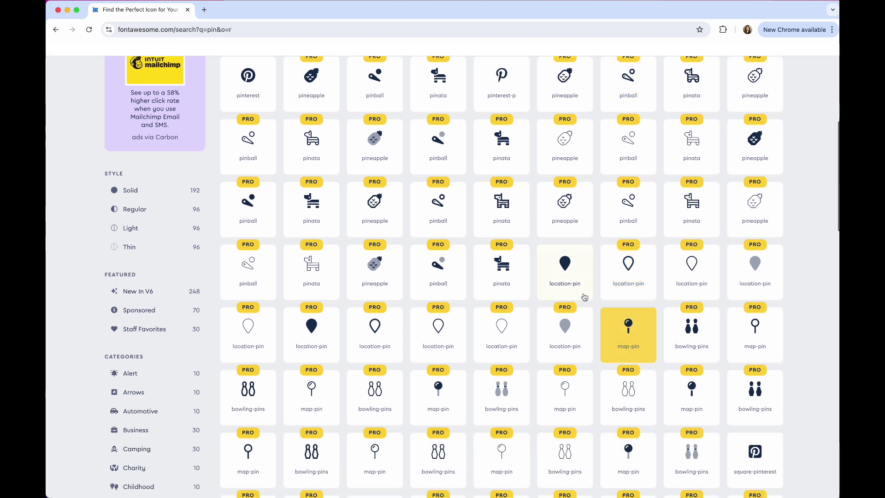
pyautogui.click(564, 265)
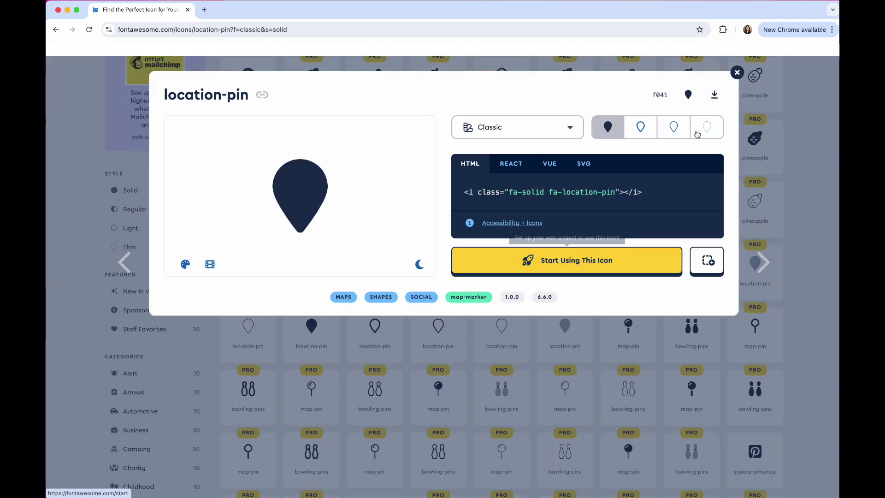
pyautogui.click(688, 95)
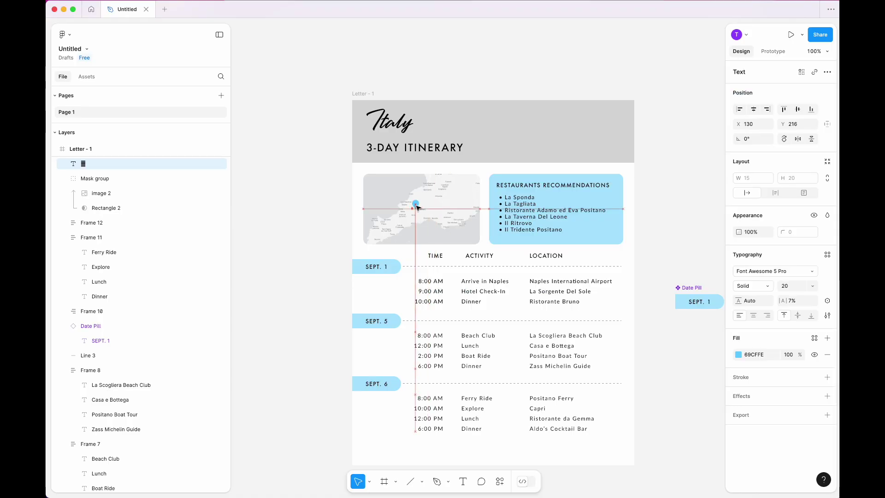
pyautogui.moveTo(416, 206); pyautogui.dragTo(416, 206)
pyautogui.click(701, 267)
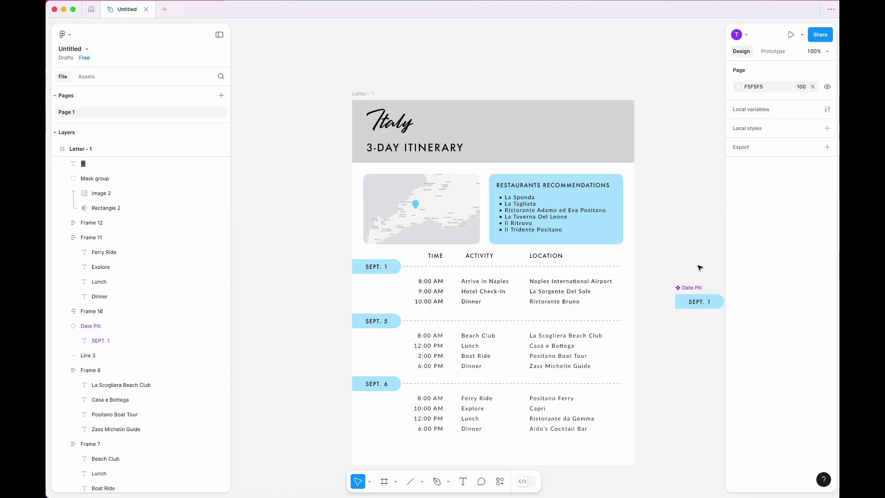
# - Bring a coastal town photo into the design and scale it to about 498 × 306 over the header
pyautogui.press('super+Tab')
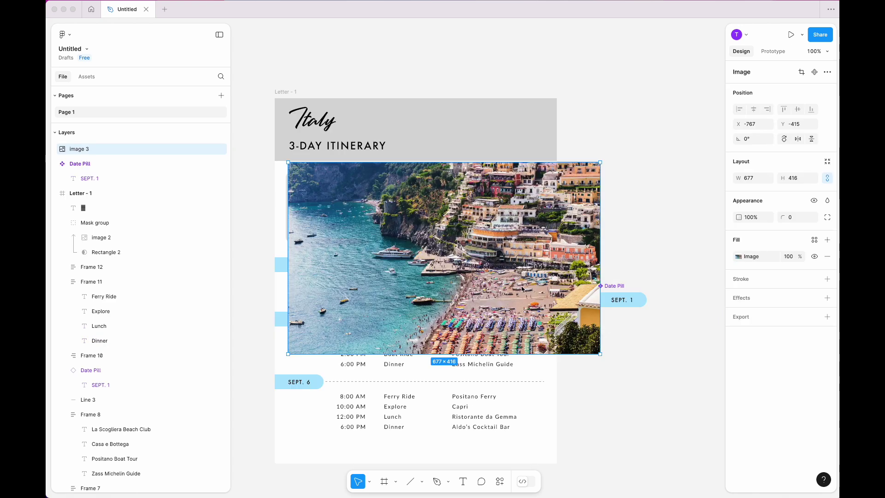
pyautogui.click(522, 291)
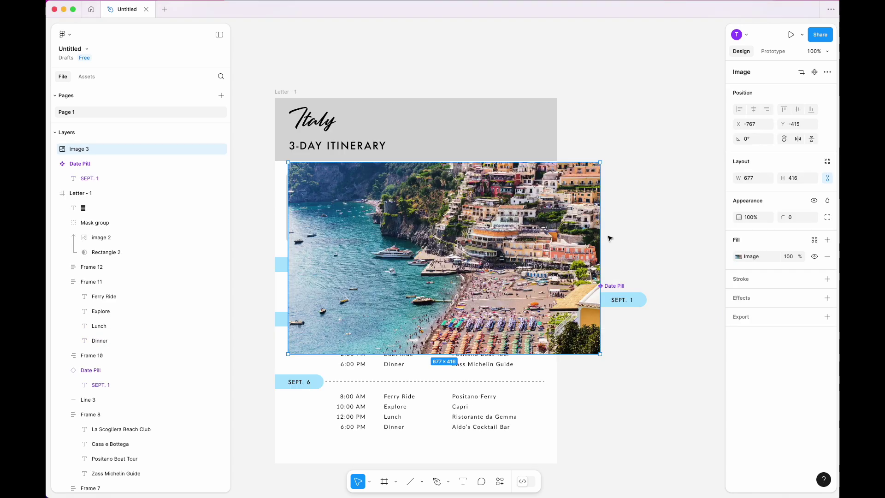
pyautogui.moveTo(595, 236); pyautogui.dragTo(531, 123)
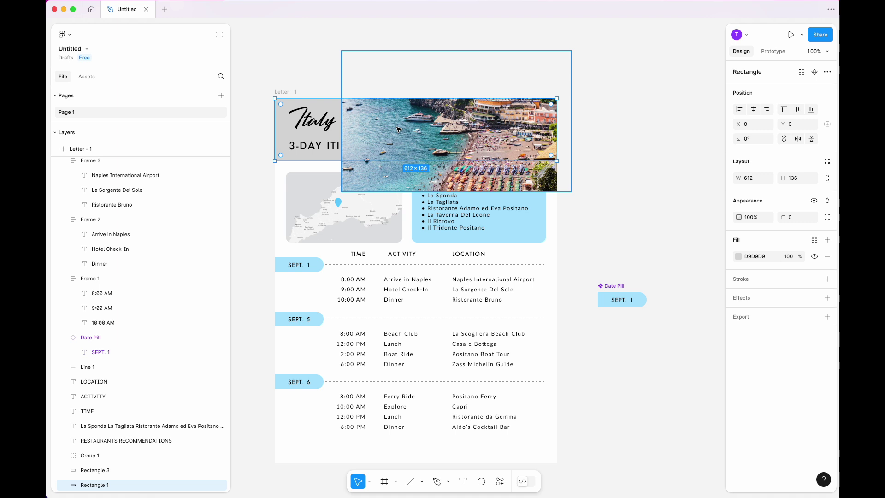
# - Mask the coastal photo with the gray header rectangle
pyautogui.keyDown('shift'); pyautogui.click(396, 127); pyautogui.keyUp('shift')
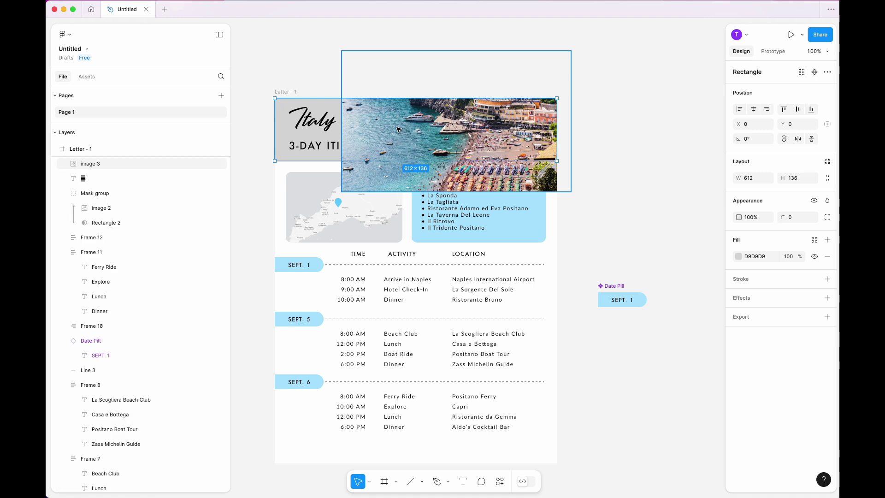
pyautogui.keyDown('shift'); pyautogui.click(398, 129); pyautogui.keyUp('shift')
pyautogui.rightClick(399, 129)
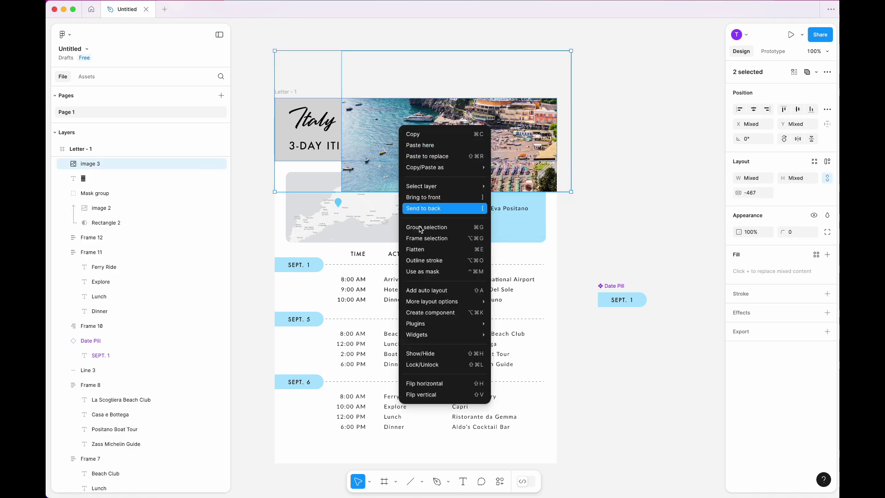
pyautogui.click(420, 271)
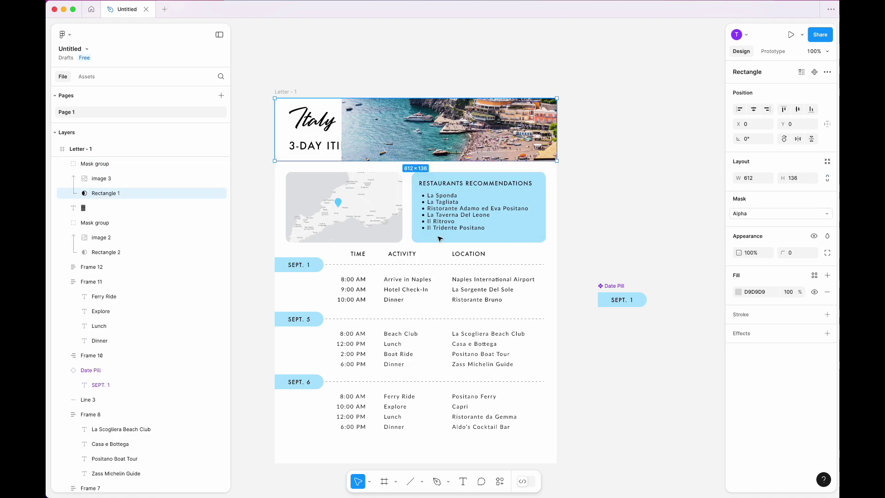
# - Enlarge the photo inside its mask to span the header, and send the masked group behind the title text
pyautogui.doubleClick(440, 124)
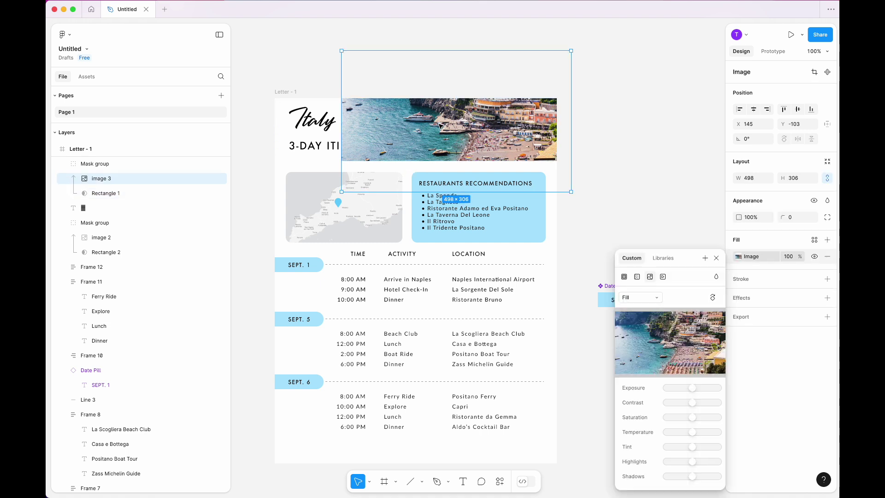
pyautogui.press('Escape')
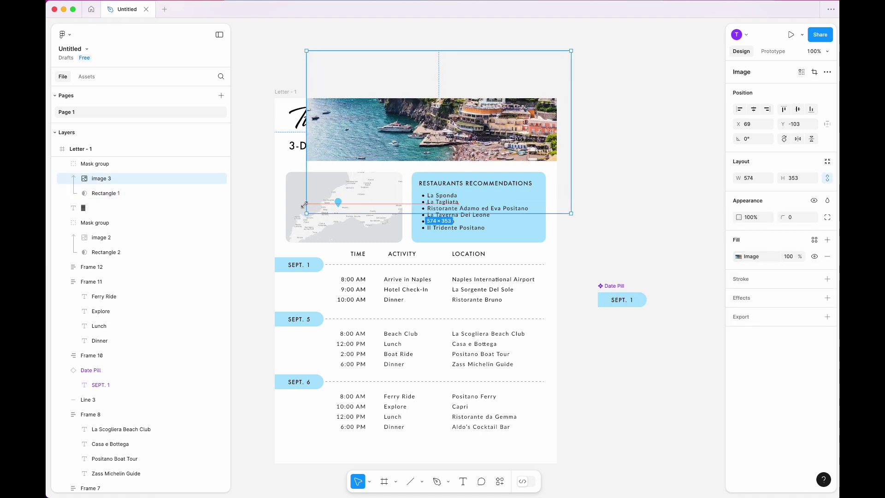
pyautogui.rightClick(414, 122)
pyautogui.click(438, 200)
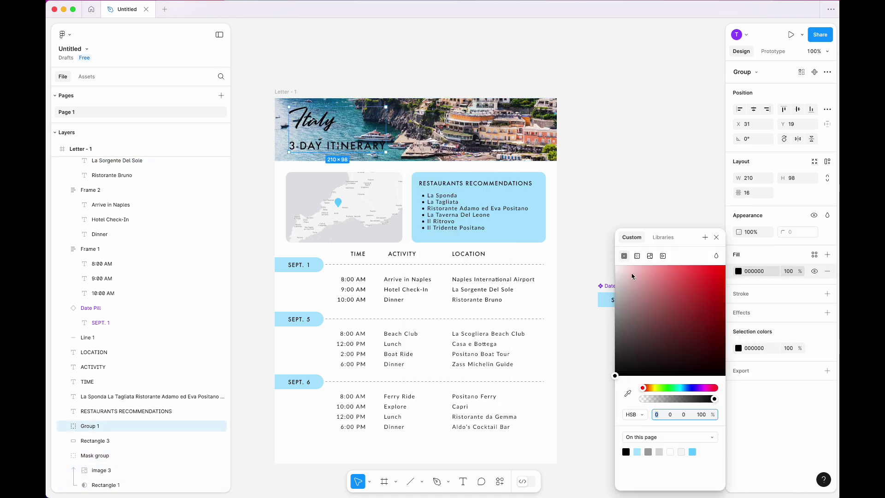
# - Recolor the header title group to white FFFFFF and shift the photo down inside the header mask
pyautogui.moveTo(632, 276); pyautogui.dragTo(570, 258)
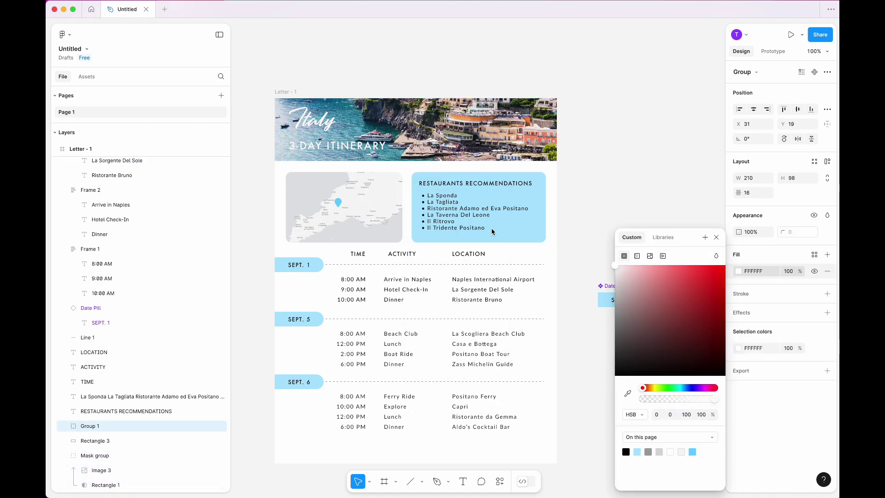
pyautogui.moveTo(489, 141); pyautogui.dragTo(489, 163)
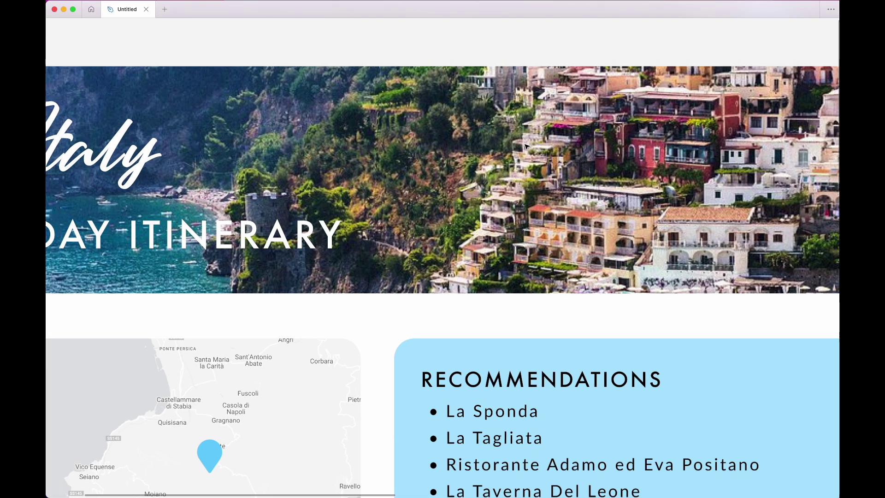
# - Review the itinerary from the header photo and map down to the last day's schedule
pyautogui.hscroll(-4, 288, 321)
pyautogui.hscroll(3, 288, 320)
pyautogui.hscroll(6, 287, 321)
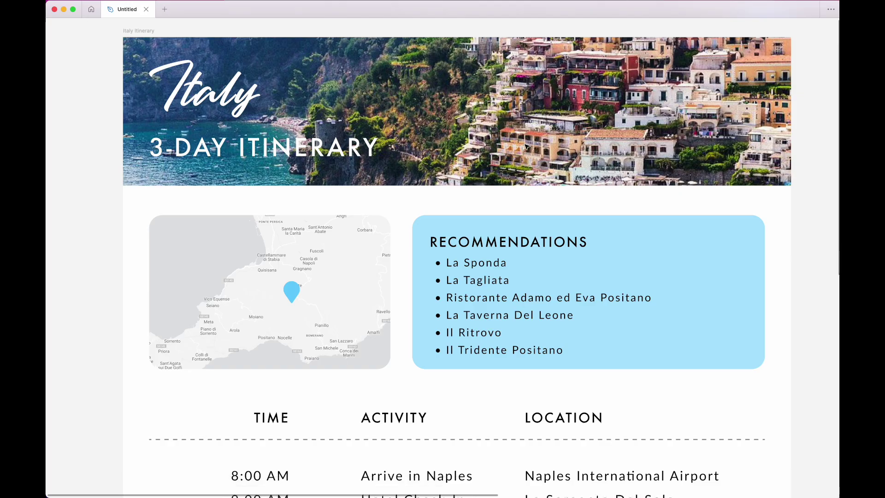
pyautogui.scroll(-10, 527, 146)
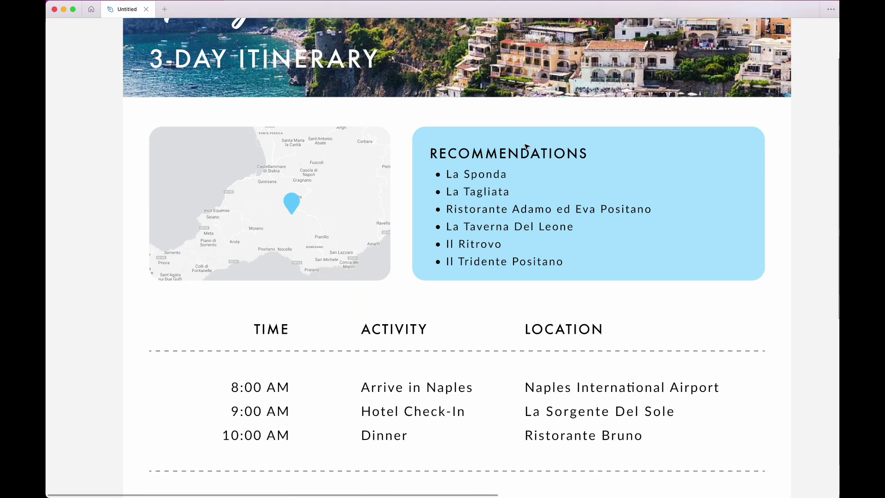
pyautogui.scroll(-6, 527, 146)
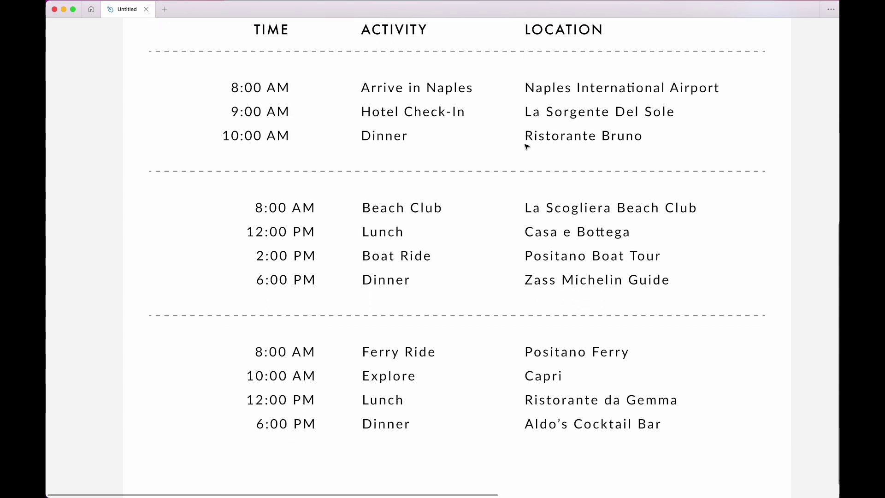